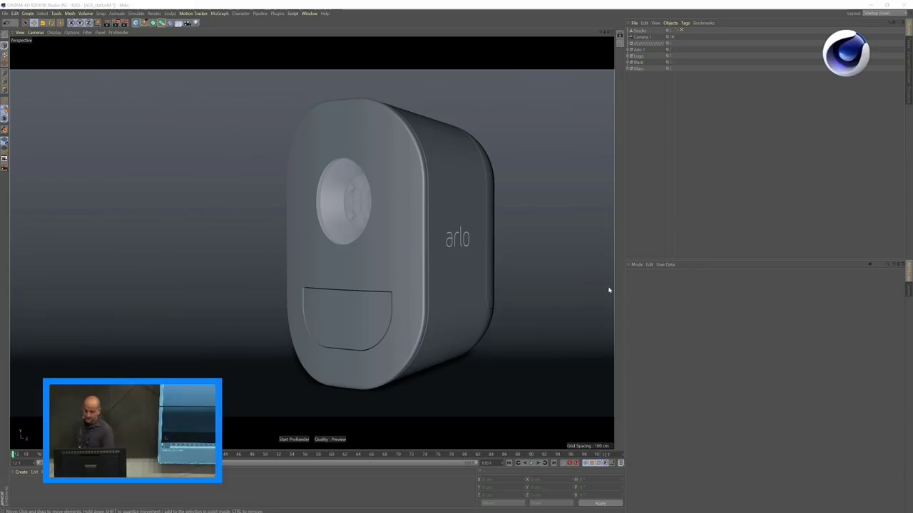
# Create a new PBR material with an apartment HDR image as its luminance texture.
pyautogui.click(22, 473)
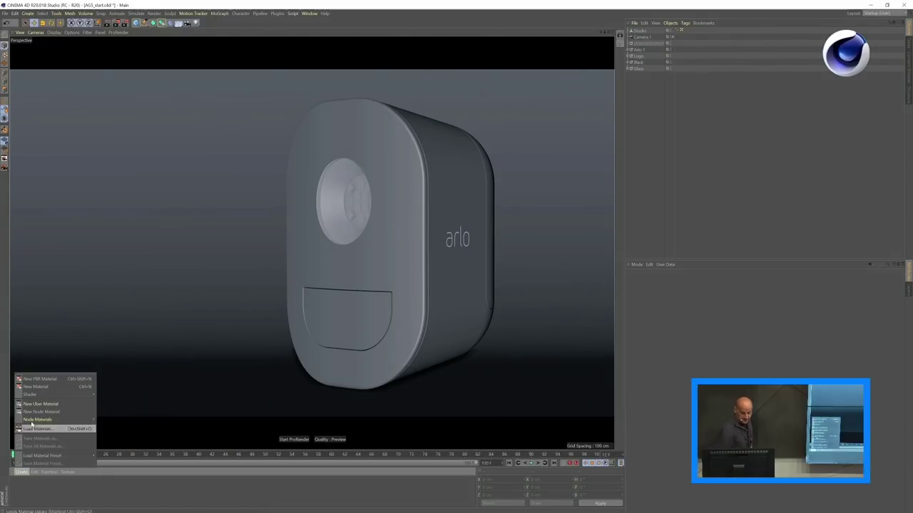
pyautogui.click(39, 379)
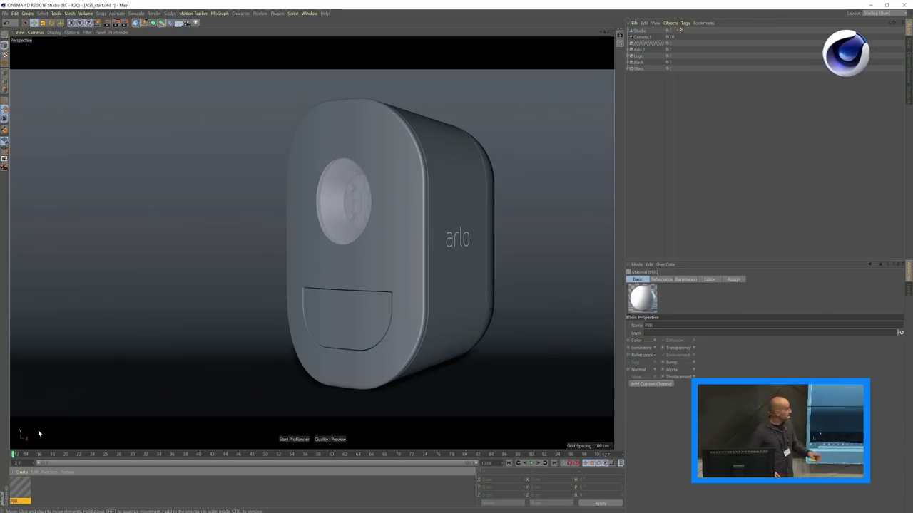
pyautogui.doubleClick(21, 488)
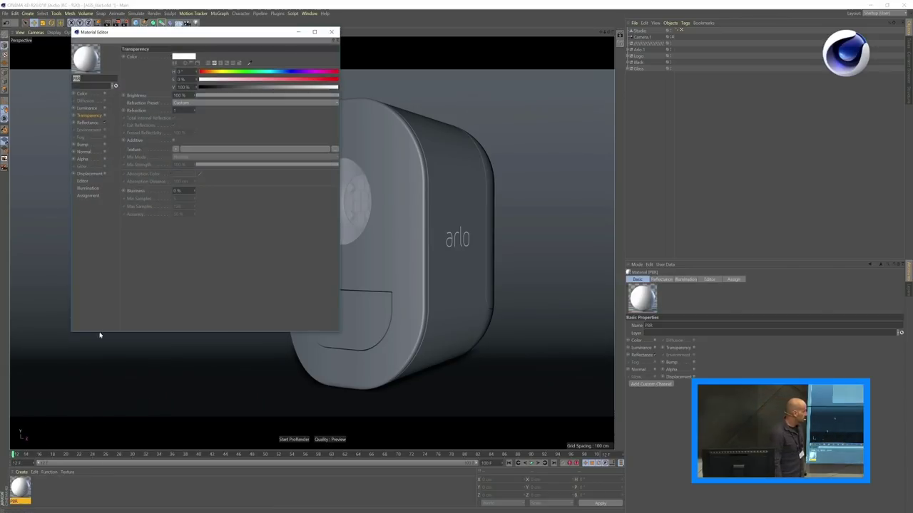
pyautogui.click(105, 116)
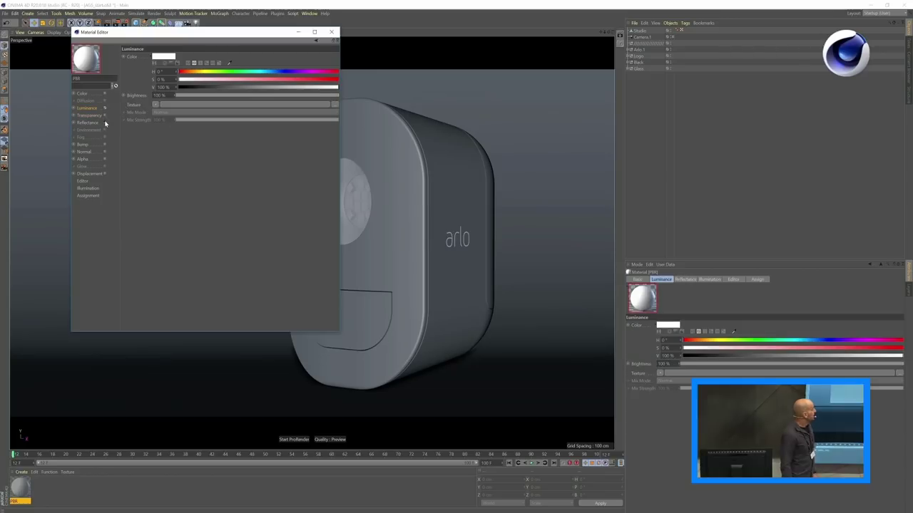
pyautogui.click(335, 104)
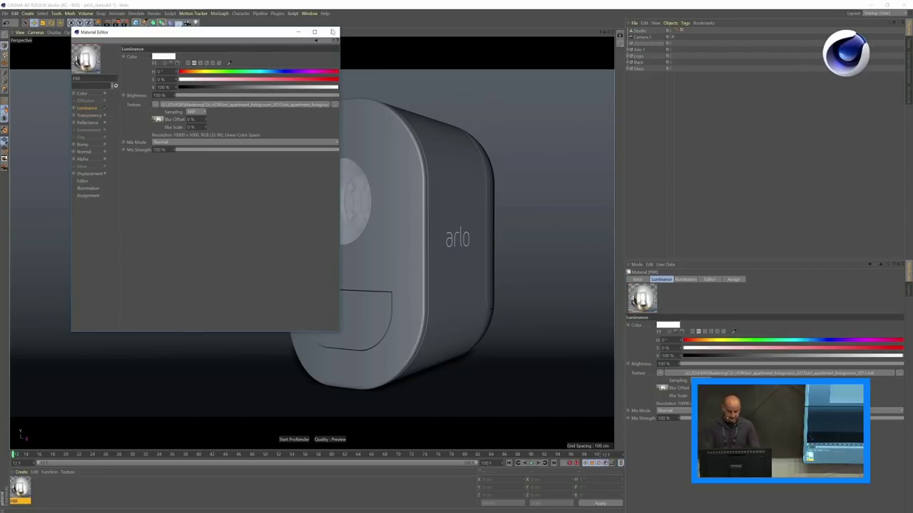
pyautogui.click(331, 31)
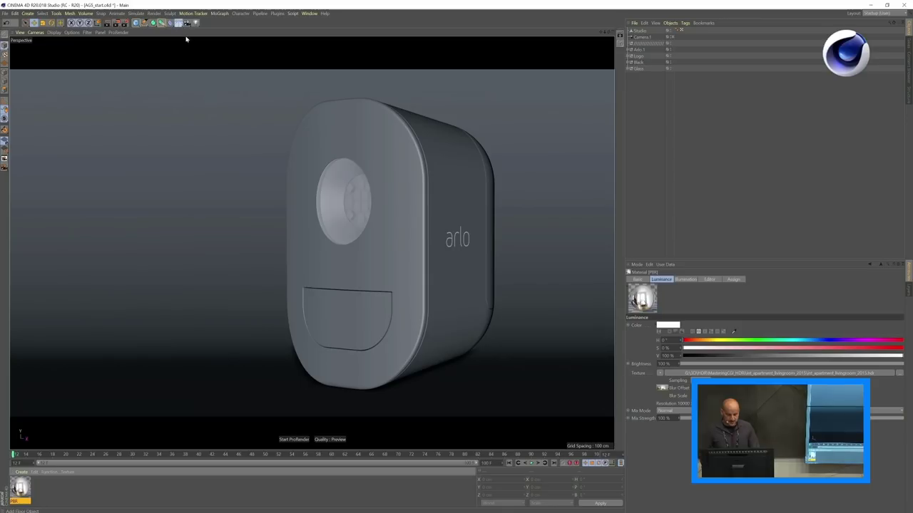
# Add a Sky object and apply the HDR luminance material to it.
pyautogui.click(187, 22)
pyautogui.click(207, 37)
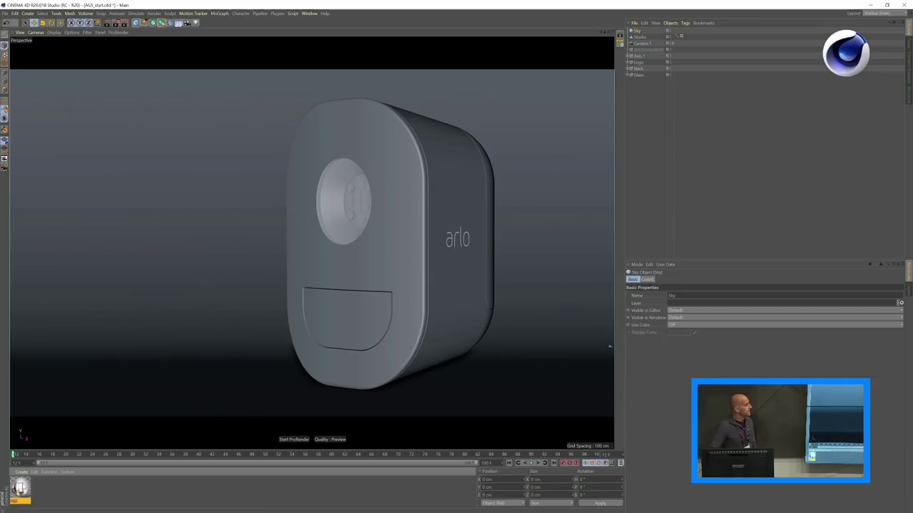
pyautogui.moveTo(20, 489); pyautogui.dragTo(634, 32)
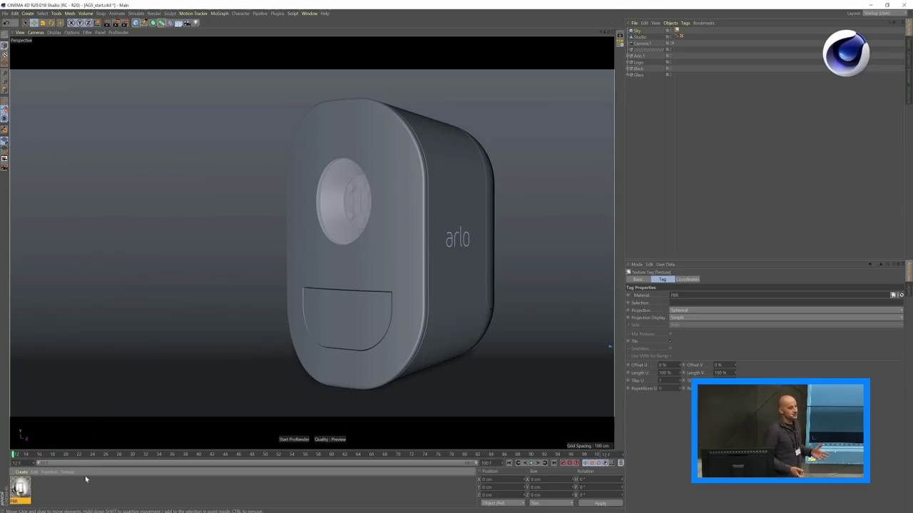
pyautogui.click(20, 489)
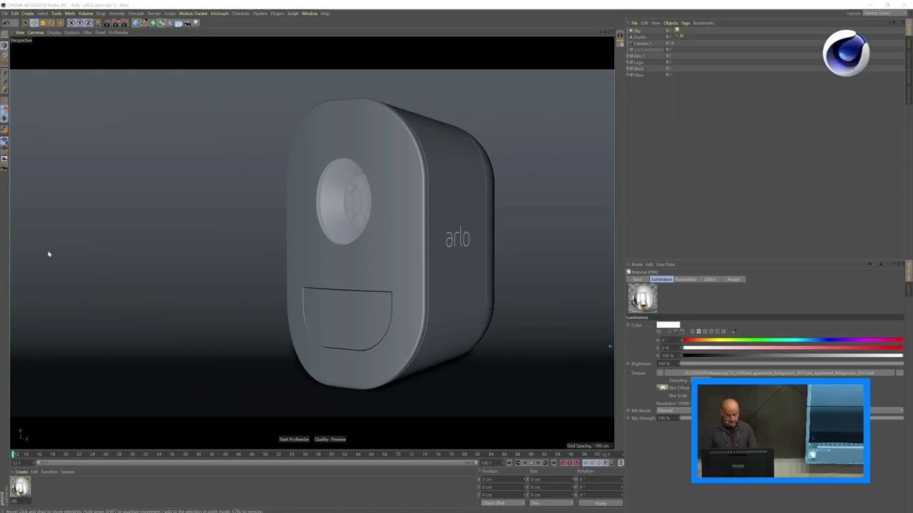
# Create a PBR material named White_plastic, remove its Default Reflection and zero global specular.
pyautogui.click(21, 472)
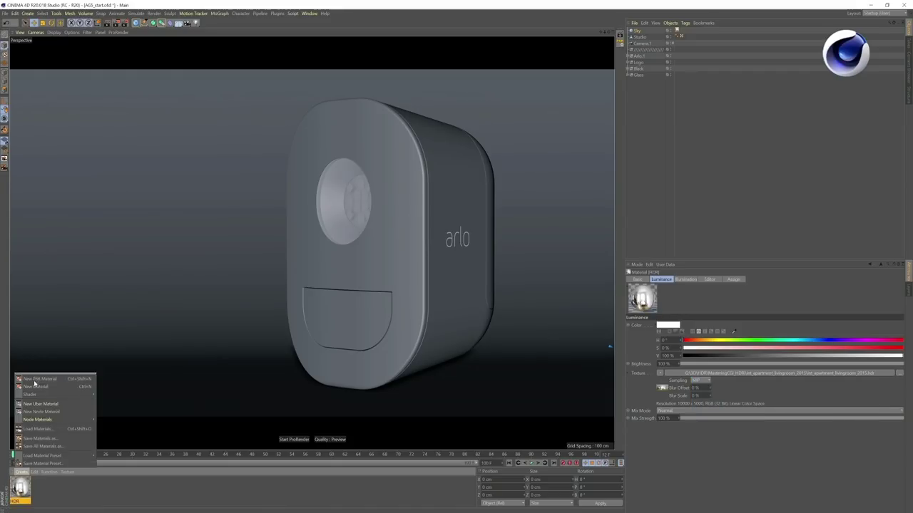
pyautogui.click(39, 379)
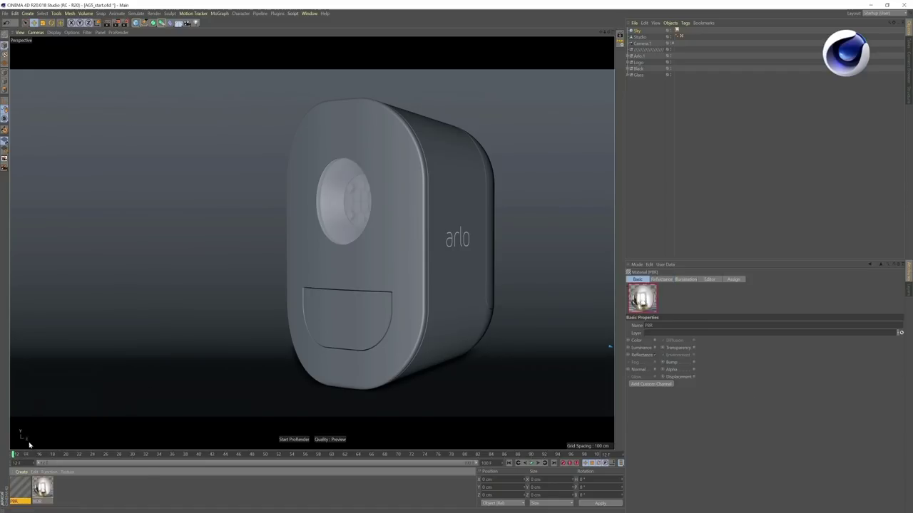
pyautogui.doubleClick(24, 491)
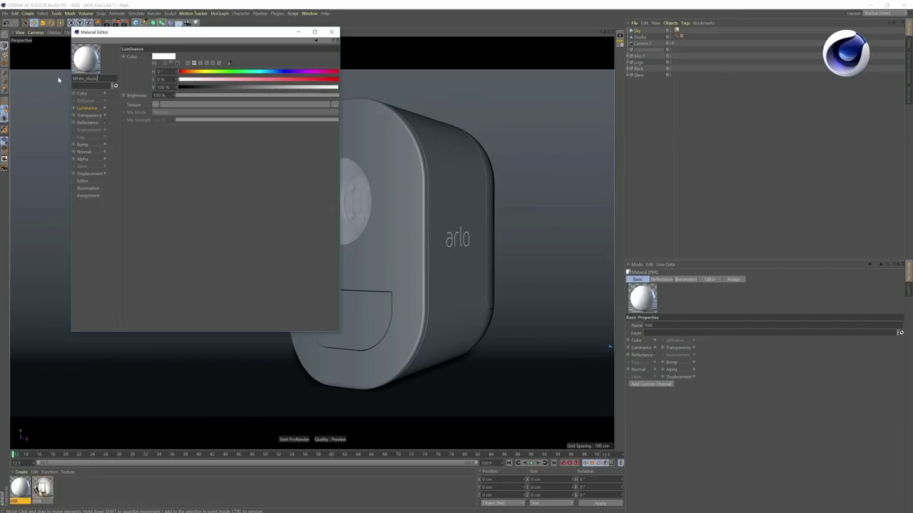
pyautogui.press('Return')
pyautogui.click(87, 123)
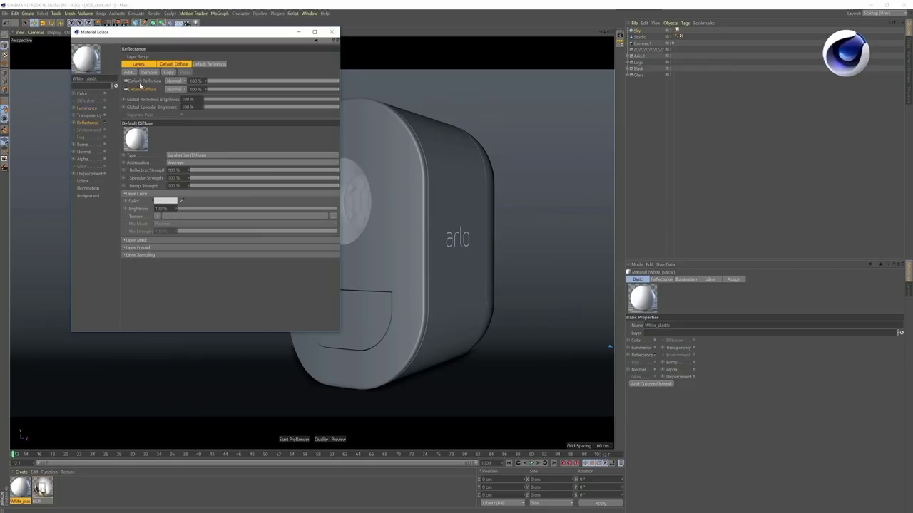
pyautogui.click(143, 82)
pyautogui.click(149, 72)
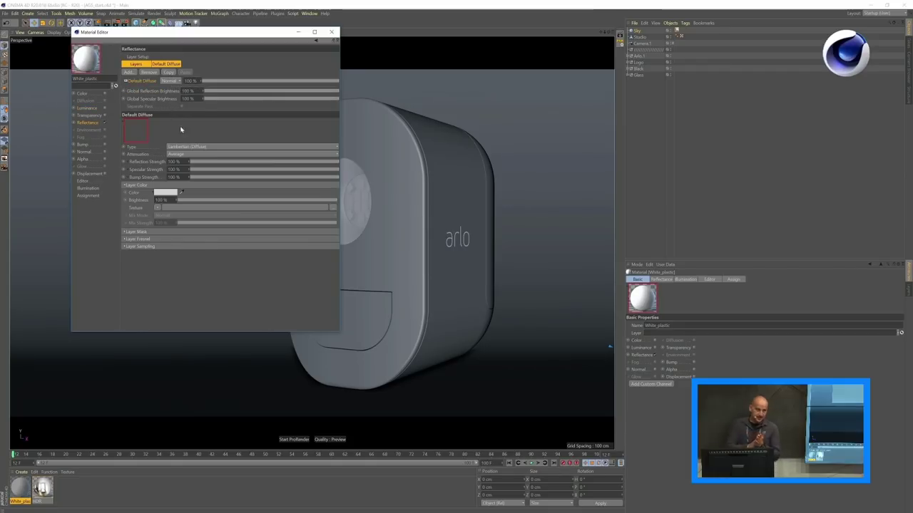
pyautogui.click(205, 99)
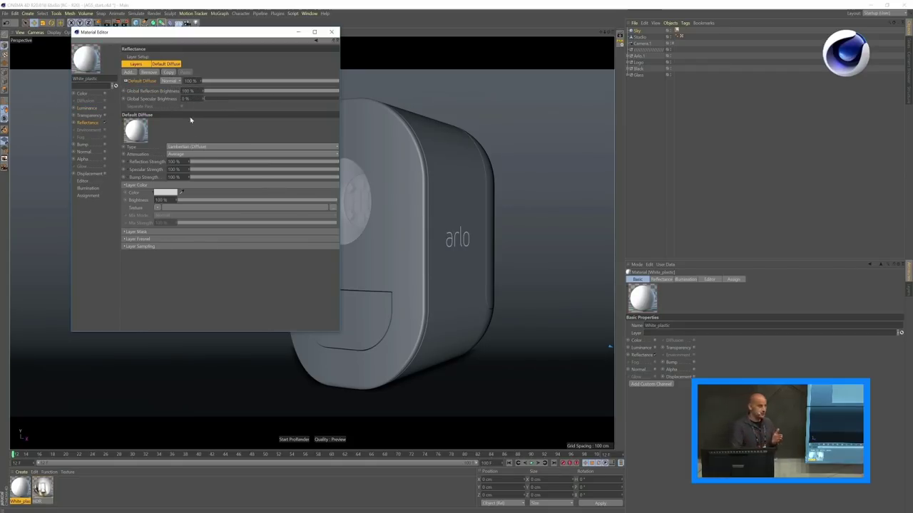
# Add a GGX reflection layer with Dielectric Fresnel, 11% roughness and 34% layer strength.
pyautogui.click(129, 72)
pyautogui.click(146, 86)
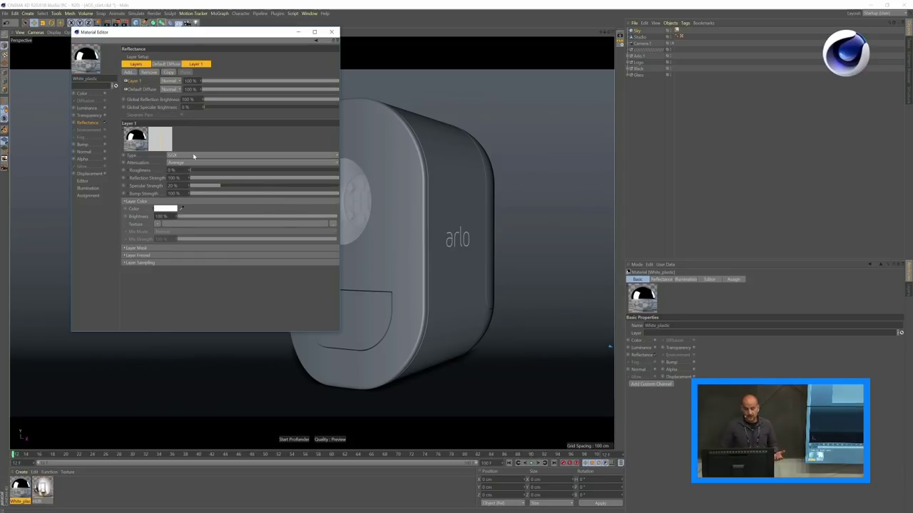
pyautogui.click(150, 255)
pyautogui.click(153, 263)
pyautogui.click(162, 279)
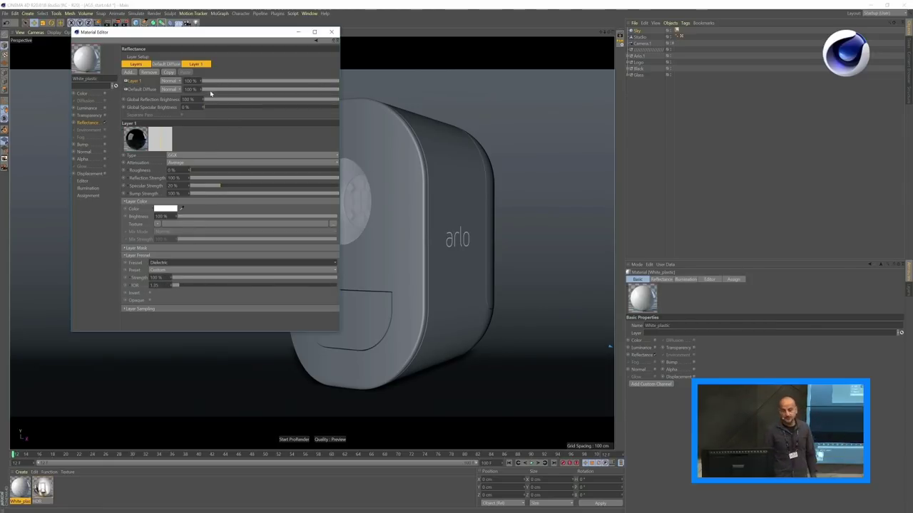
pyautogui.click(198, 172)
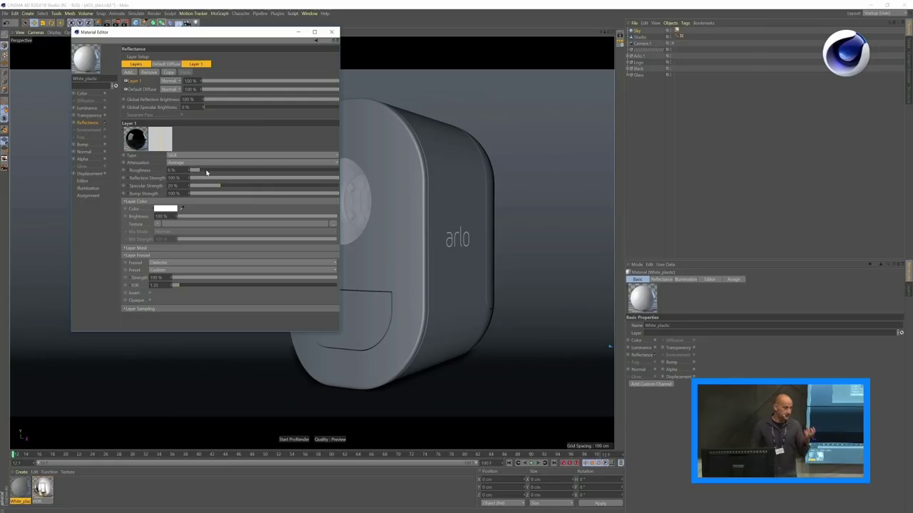
pyautogui.click(234, 82)
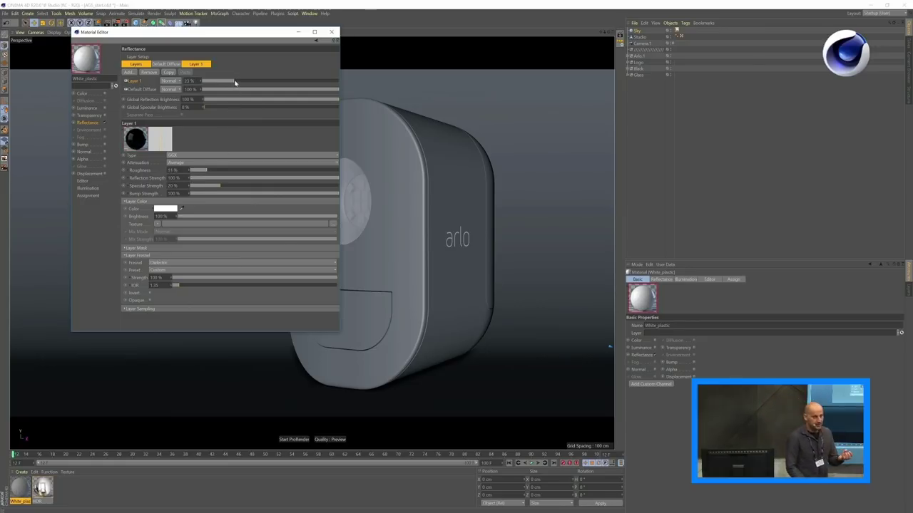
pyautogui.click(248, 82)
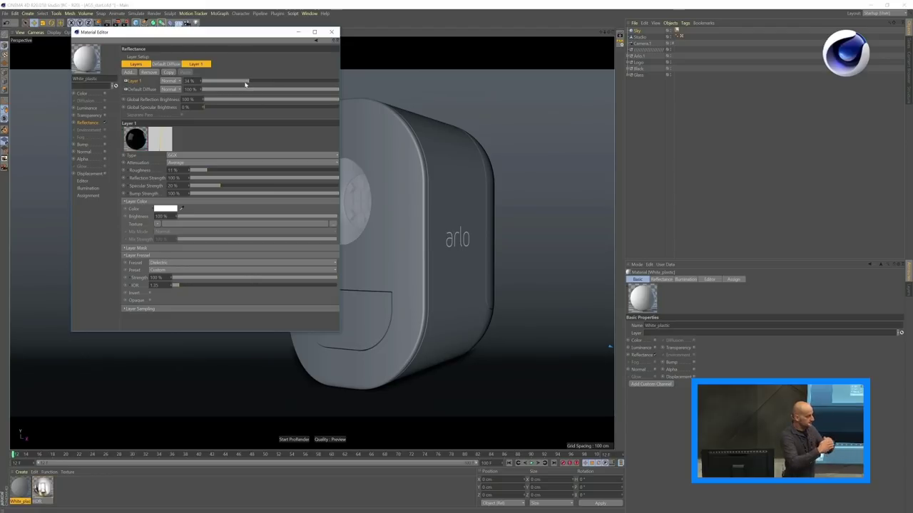
pyautogui.click(331, 32)
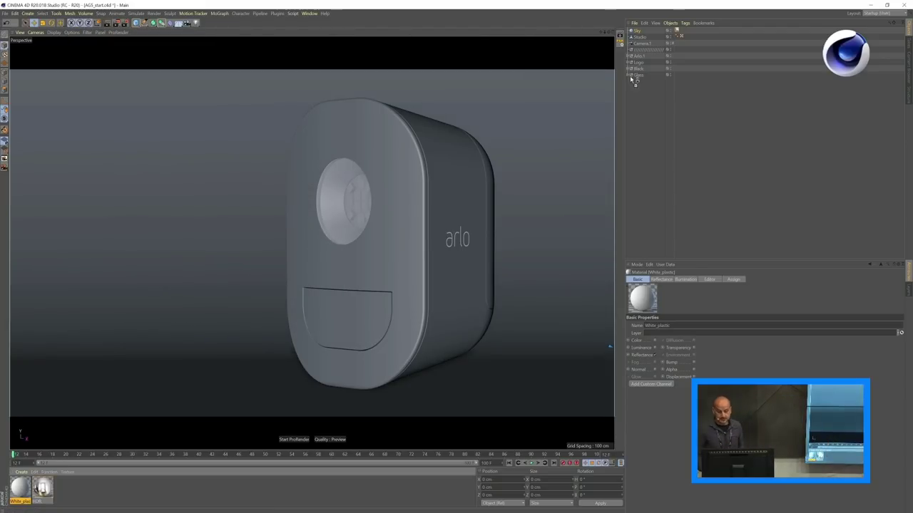
# Apply White_plastic to the Arlo.1 camera body and skip the video ahead to the lit view.
pyautogui.moveTo(630, 79); pyautogui.dragTo(635, 55)
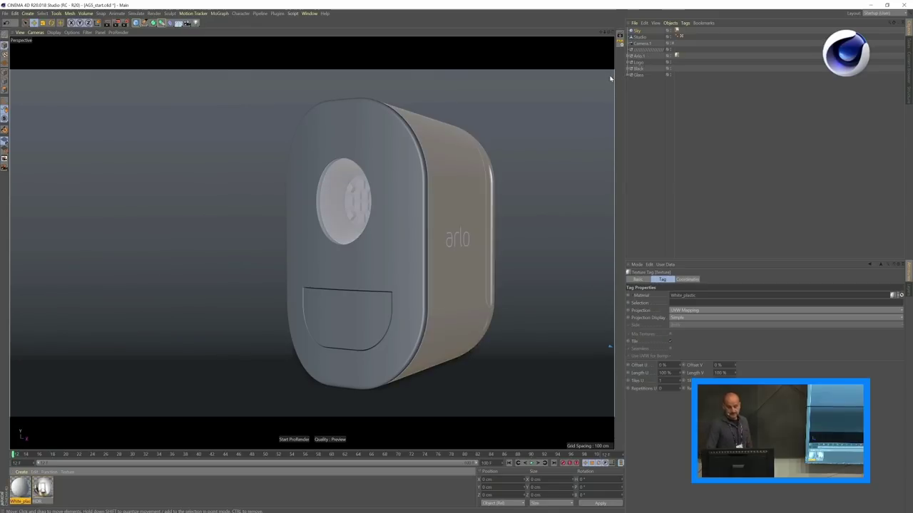
pyautogui.moveTo(254, 253)
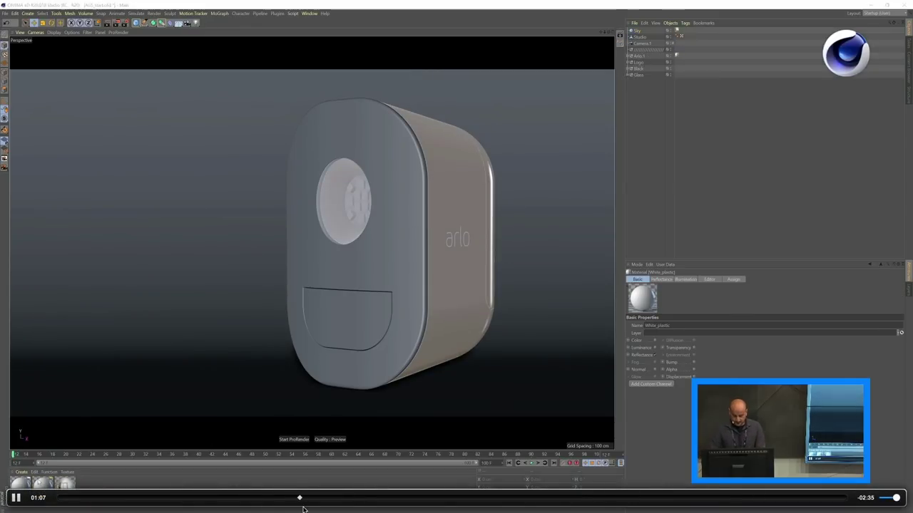
pyautogui.moveTo(302, 503); pyautogui.dragTo(342, 505)
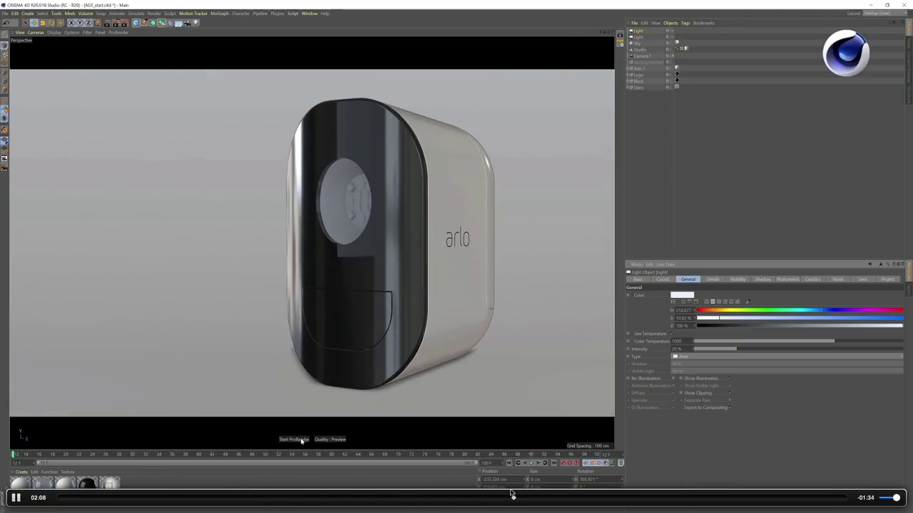
# Skip the demo video forward to the bedroom interior with bed, chair and plant.
pyautogui.moveTo(520, 503); pyautogui.dragTo(559, 504)
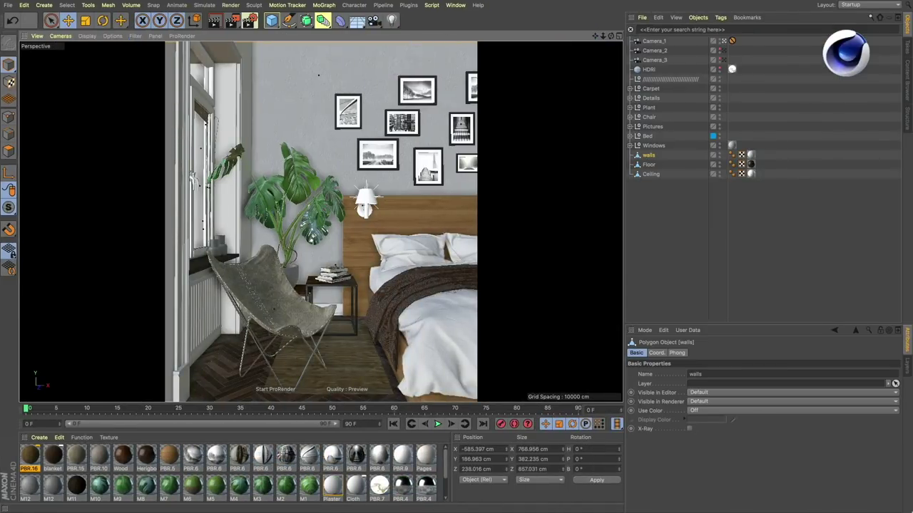
# Deselect the walls and switch the viewport to look through Camera_2.
pyautogui.click(696, 290)
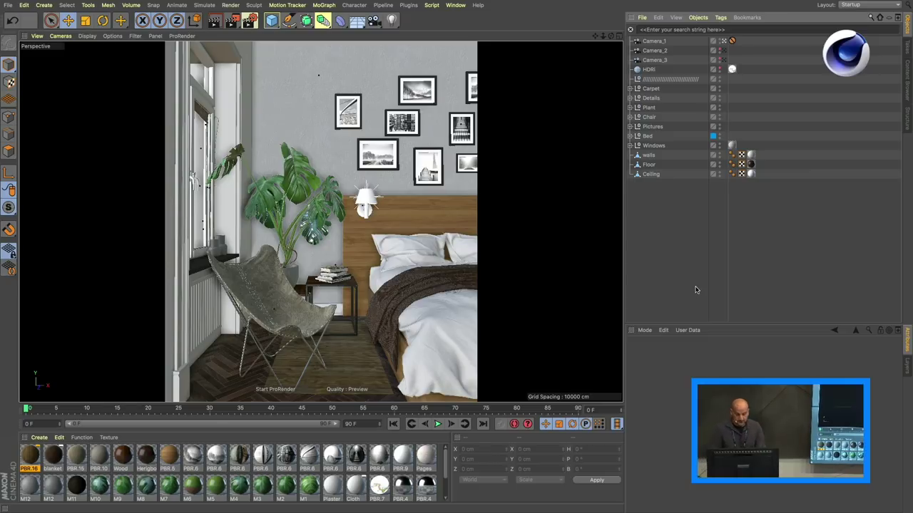
pyautogui.click(112, 36)
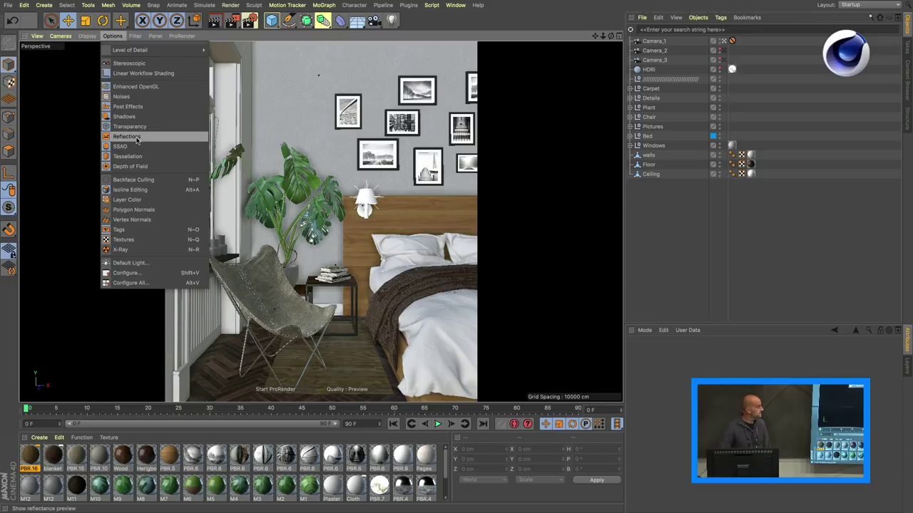
pyautogui.click(674, 228)
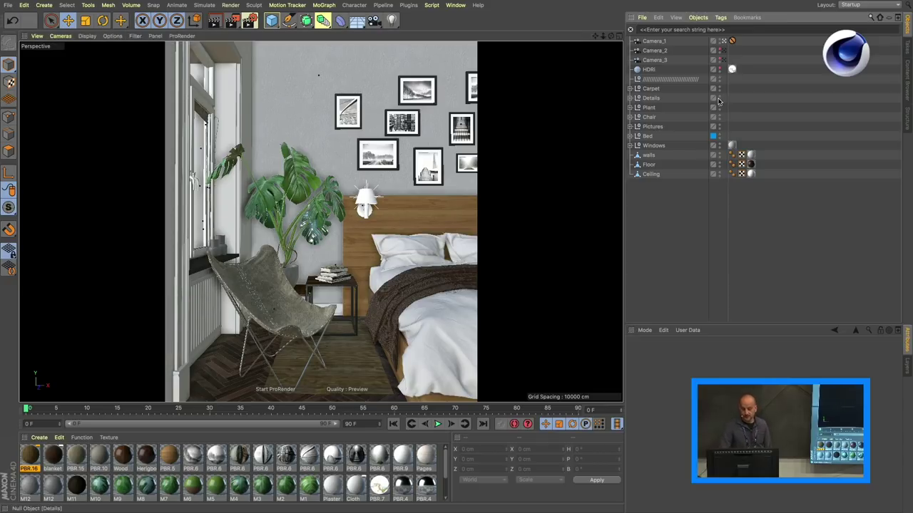
pyautogui.click(724, 60)
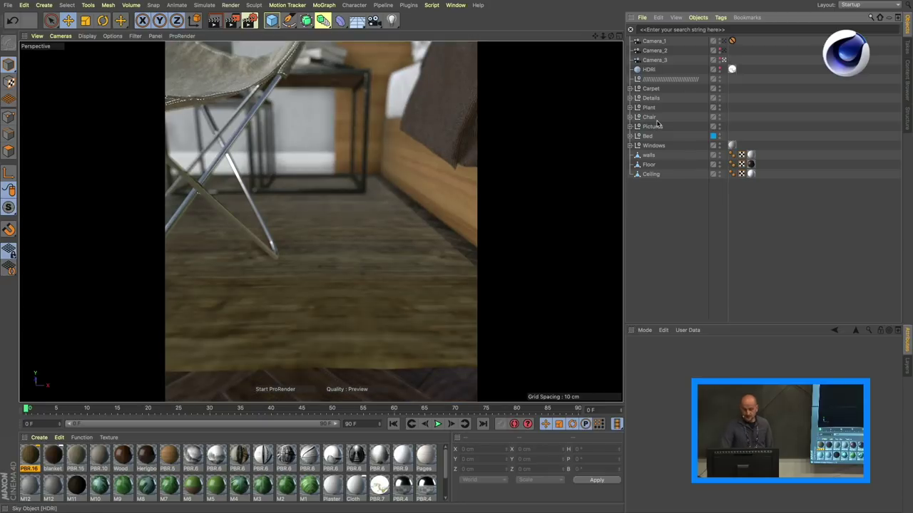
pyautogui.click(722, 50)
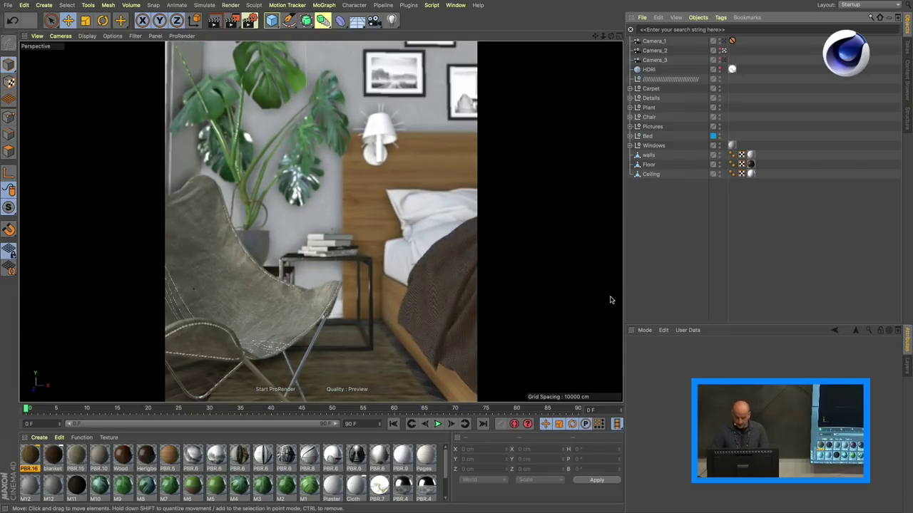
# Pick Camera_2's focus distance on the chair, 57.928 cm, blurring the bedroom behind.
pyautogui.click(669, 53)
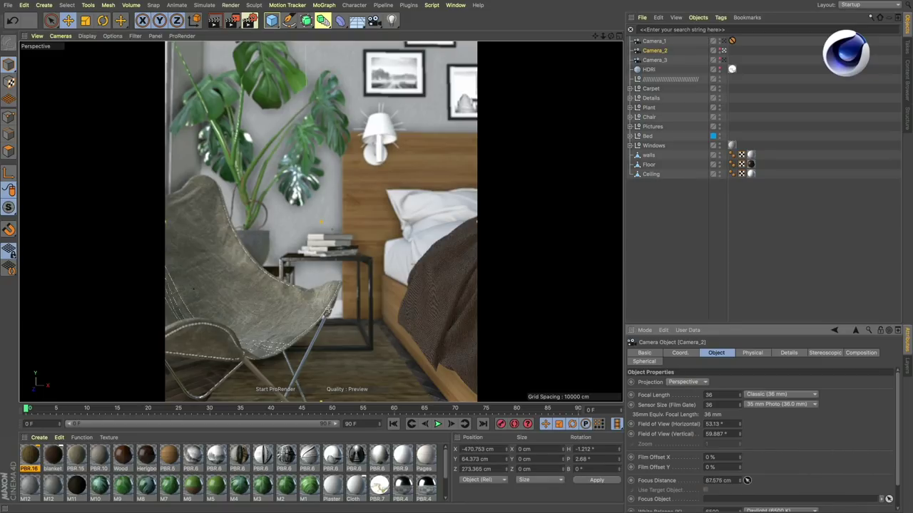
pyautogui.click(336, 247)
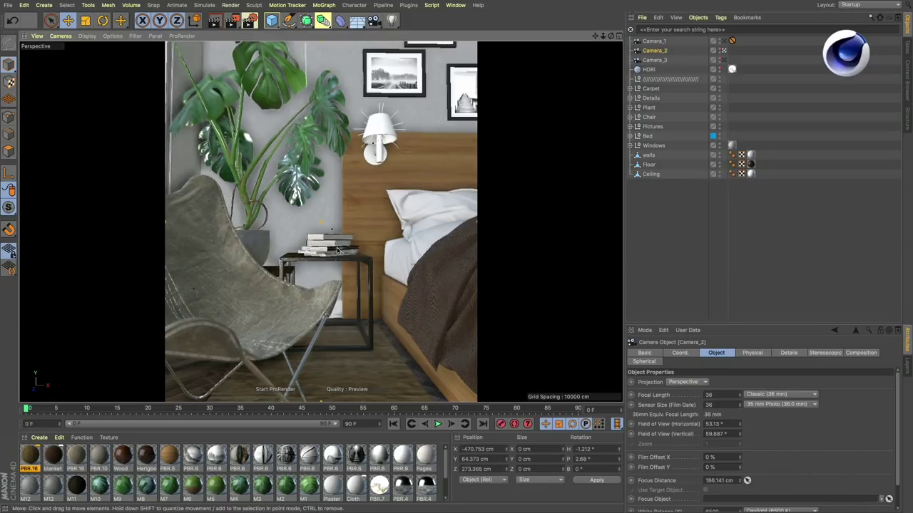
pyautogui.click(749, 482)
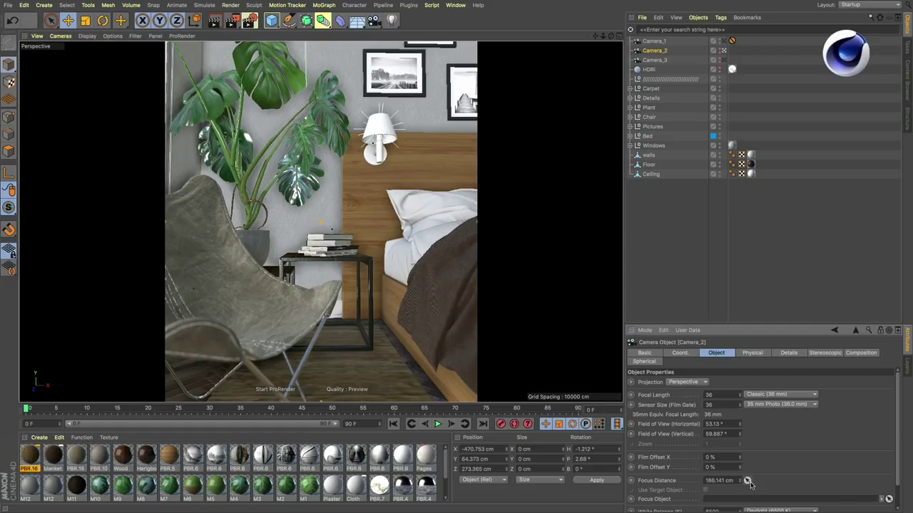
pyautogui.click(211, 332)
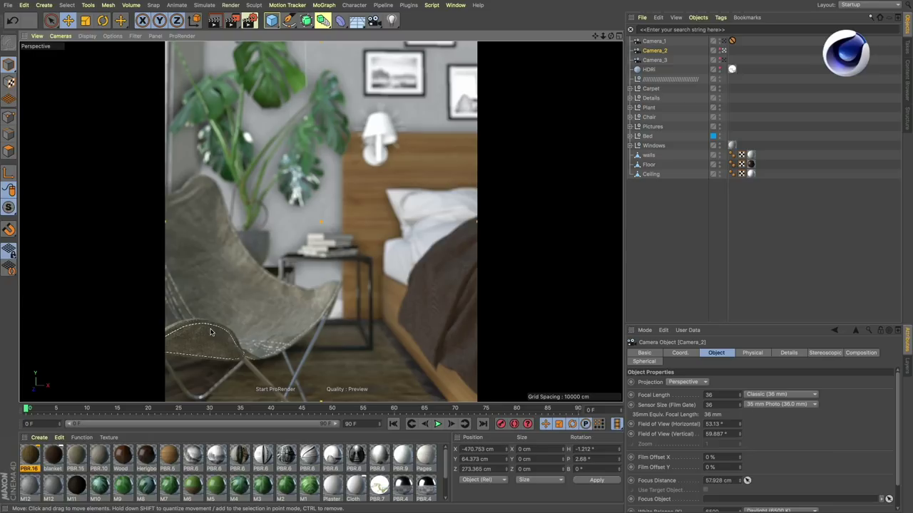
# In Camera_3's floor view, set the carpet's PBR.16 texture preview size to 2048x2048.
pyautogui.click(723, 60)
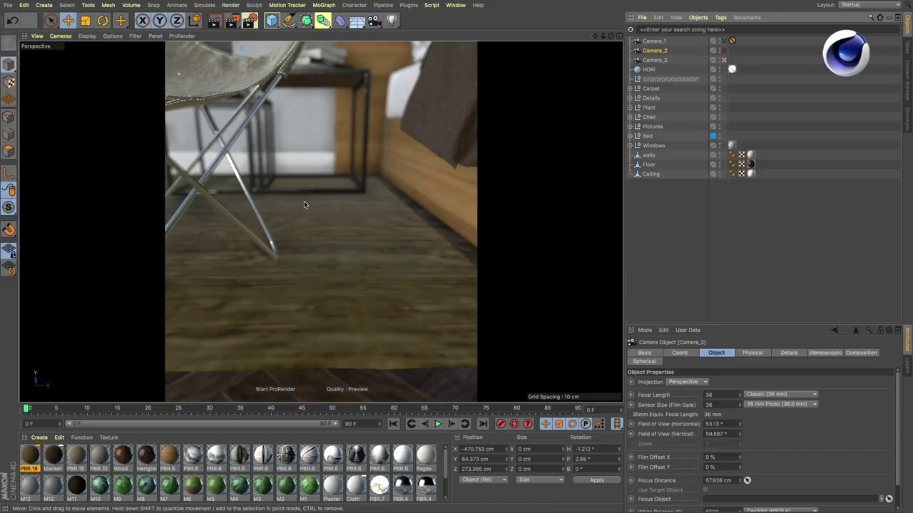
pyautogui.click(282, 268)
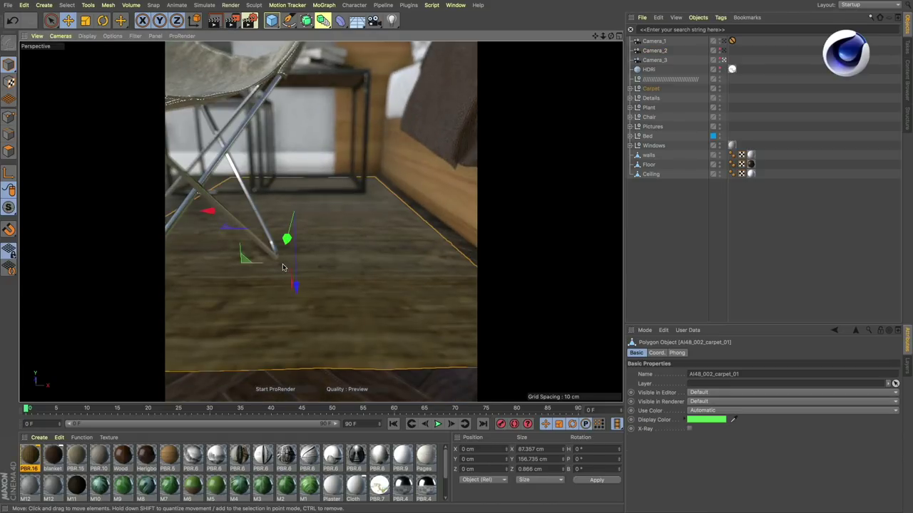
pyautogui.doubleClick(30, 455)
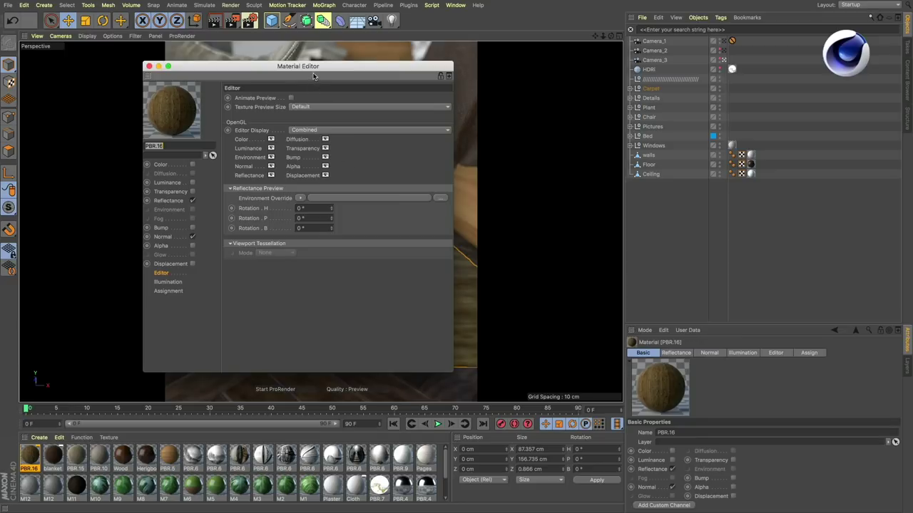
pyautogui.moveTo(330, 66); pyautogui.dragTo(753, 60)
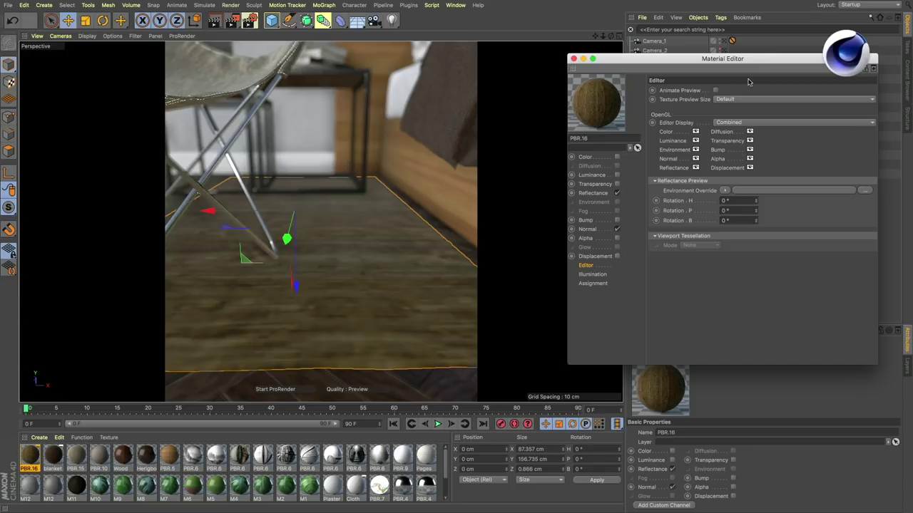
pyautogui.click(740, 101)
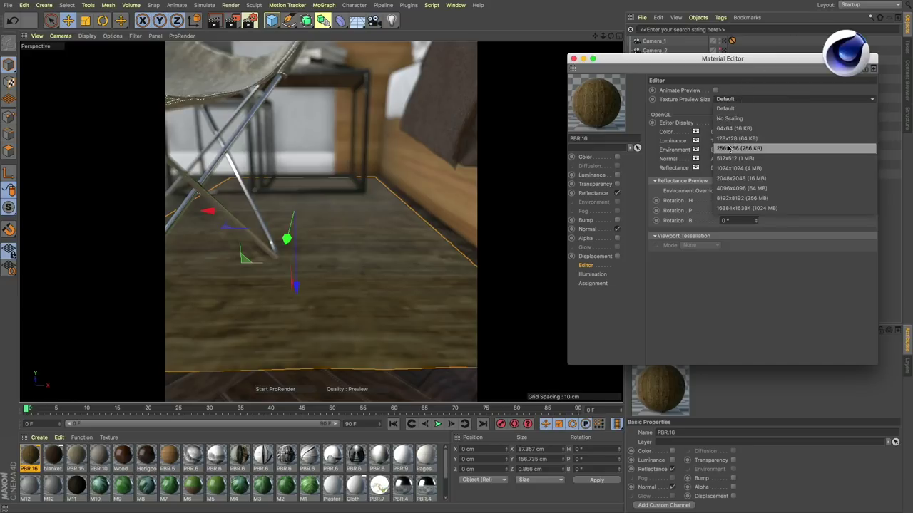
pyautogui.click(730, 182)
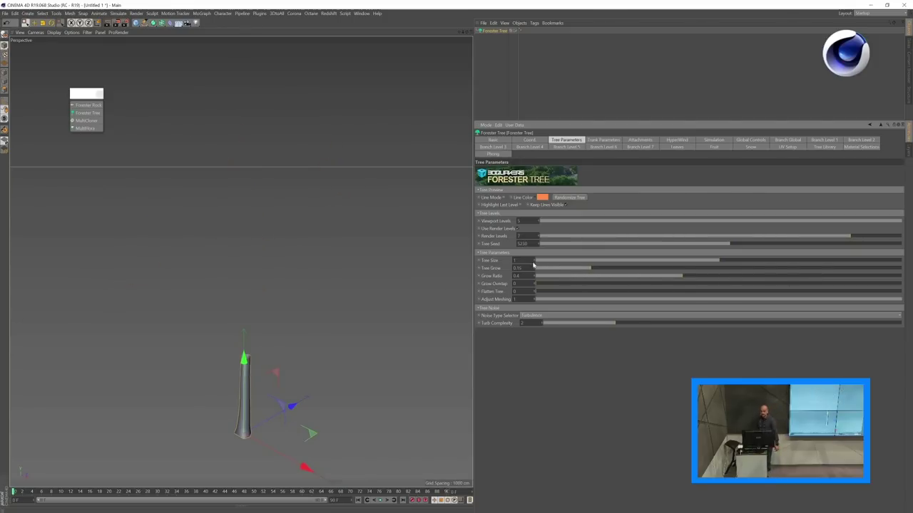
# Grow the tree to Tree Grow 1, turn HyperWind on with multiplier 5, and play.
pyautogui.moveTo(533, 264); pyautogui.dragTo(900, 250)
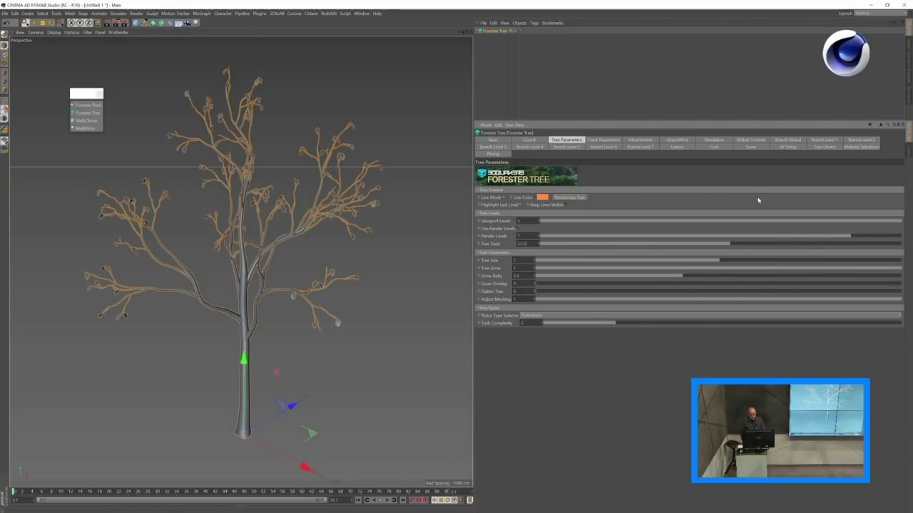
pyautogui.click(677, 140)
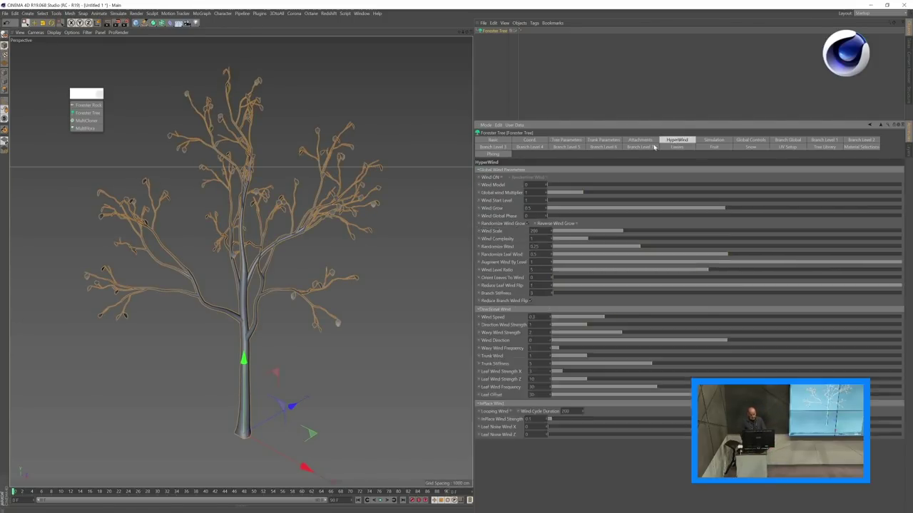
pyautogui.click(502, 178)
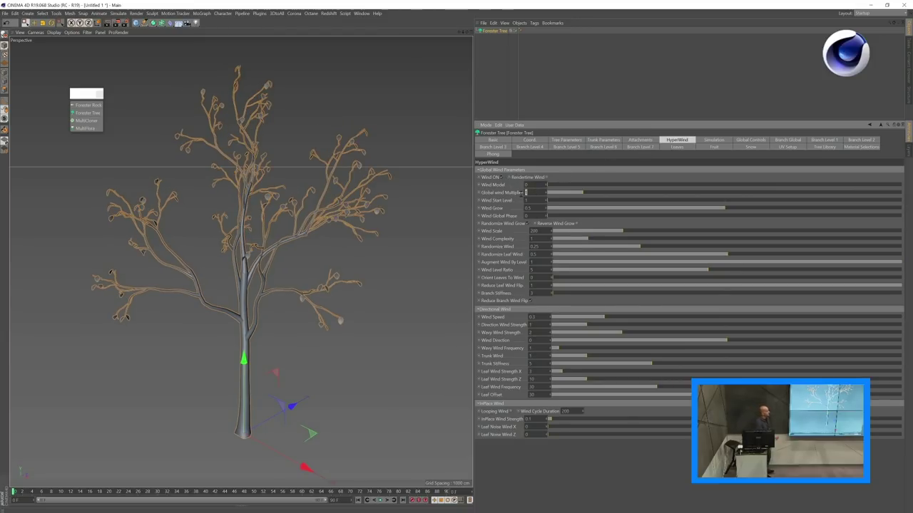
pyautogui.write('5')
pyautogui.press('Return')
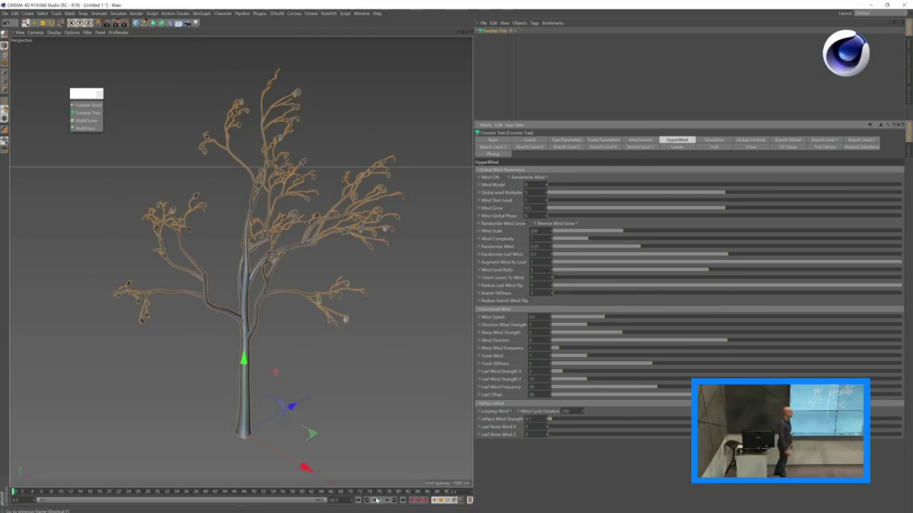
pyautogui.click(378, 500)
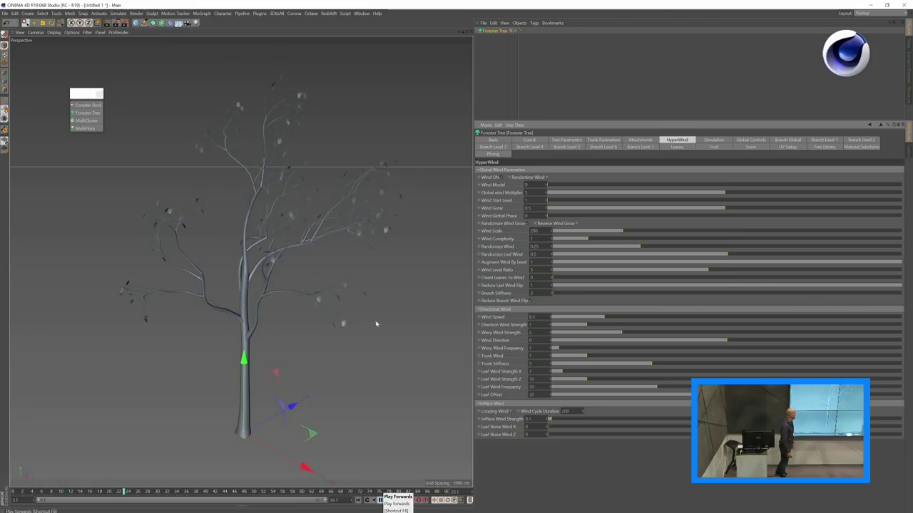
pyautogui.scroll(10, 378, 292)
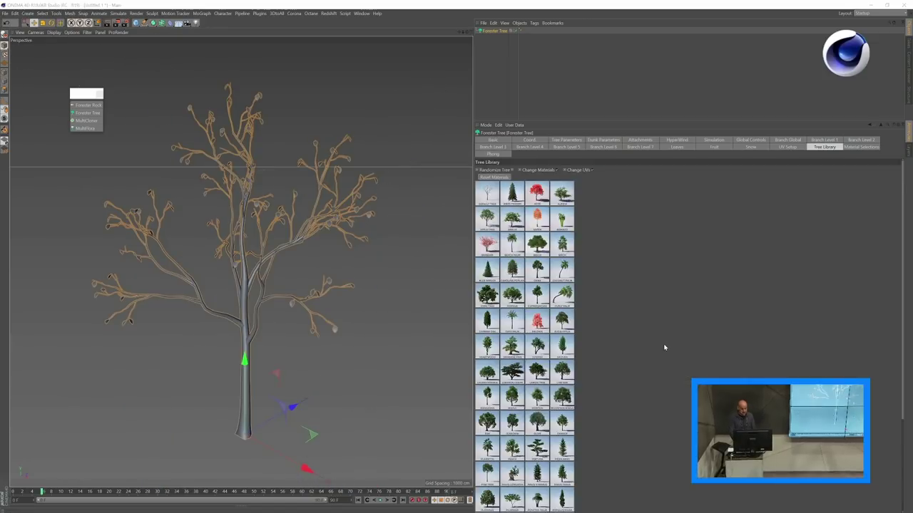
# Swap in Curly Palm, Heartwood, reed canary grass, Bromus and fern from the libraries.
pyautogui.scroll(-5, 664, 348)
pyautogui.scroll(5, 664, 348)
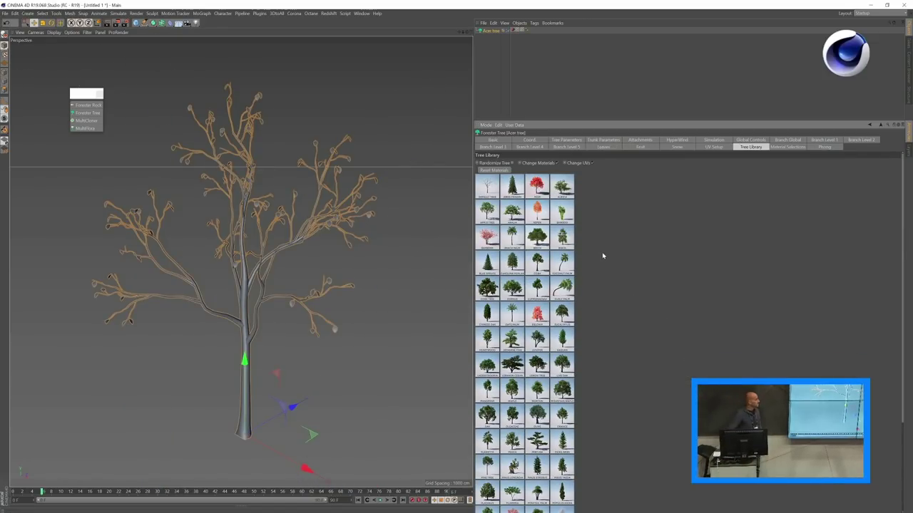
pyautogui.click(563, 288)
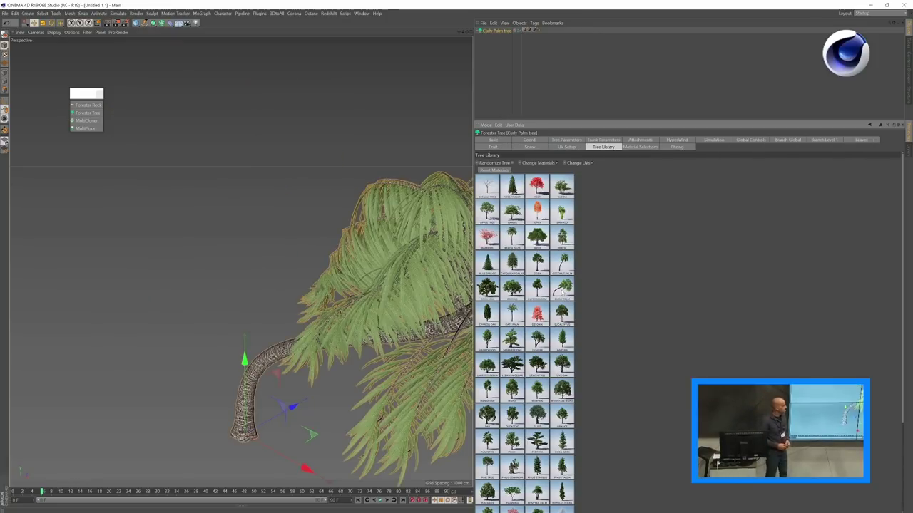
pyautogui.keyDown('alt'); pyautogui.moveTo(329, 322); pyautogui.dragTo(285, 301); pyautogui.keyUp('alt')
pyautogui.click(488, 338)
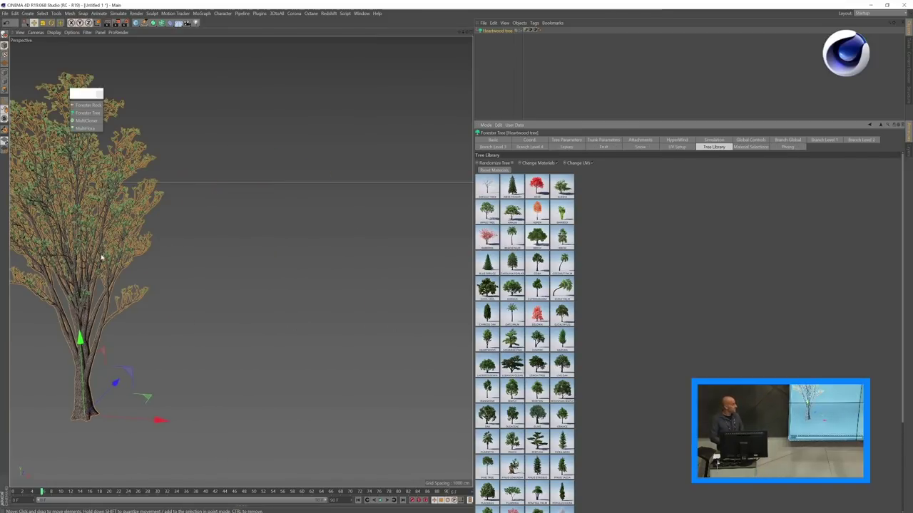
pyautogui.keyDown('alt'); pyautogui.moveTo(118, 261); pyautogui.dragTo(283, 279); pyautogui.keyUp('alt')
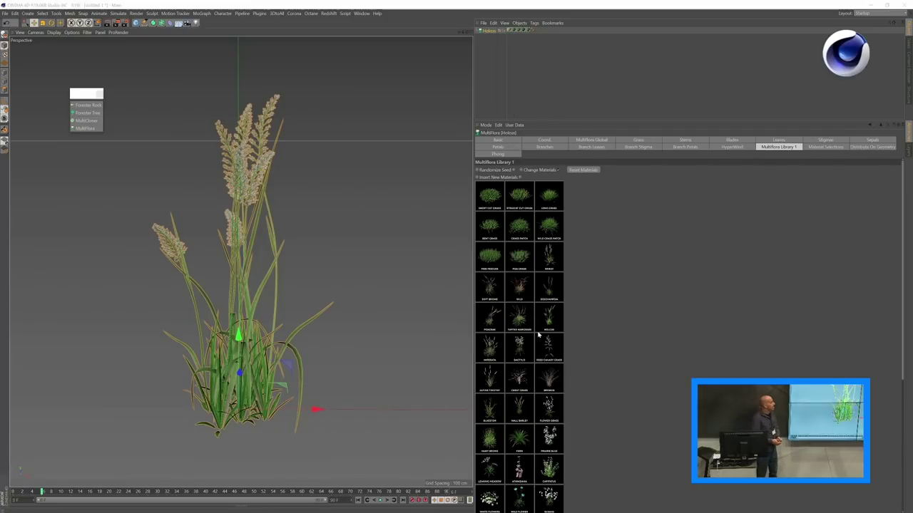
pyautogui.click(551, 347)
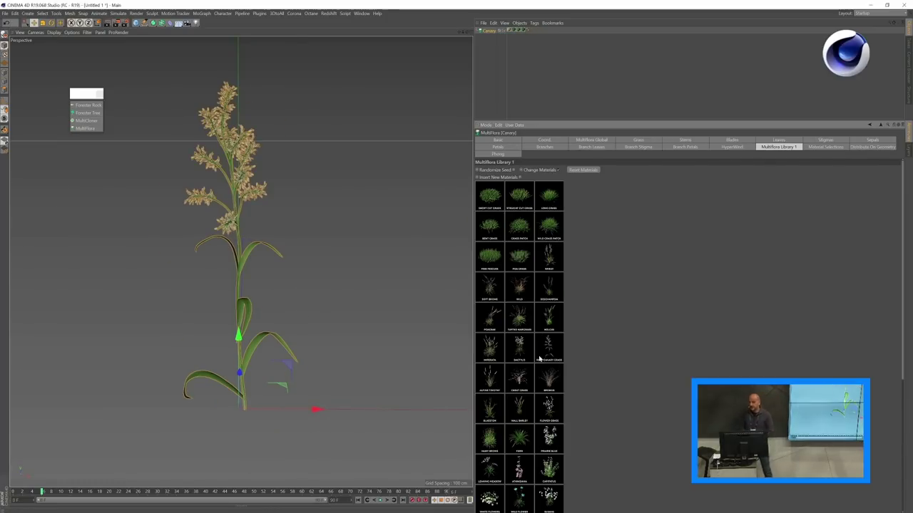
pyautogui.click(515, 385)
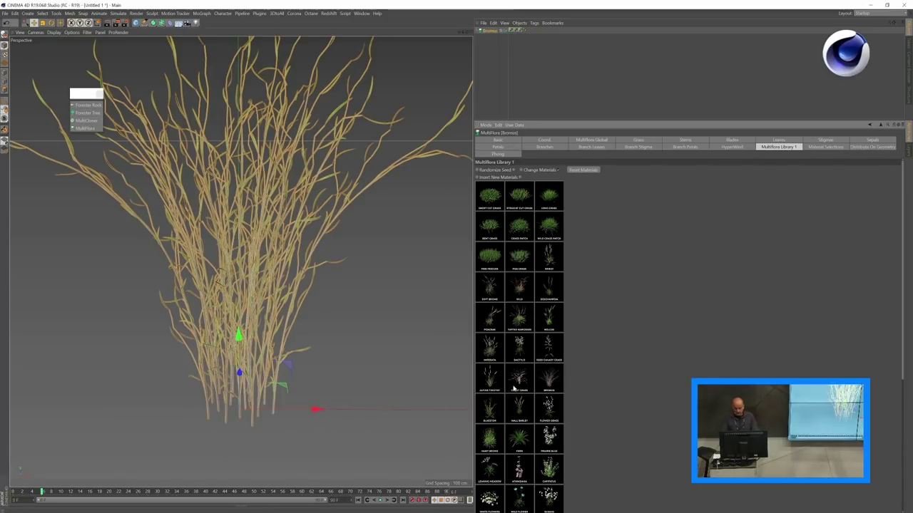
pyautogui.click(509, 438)
pyautogui.scroll(-5, 508, 428)
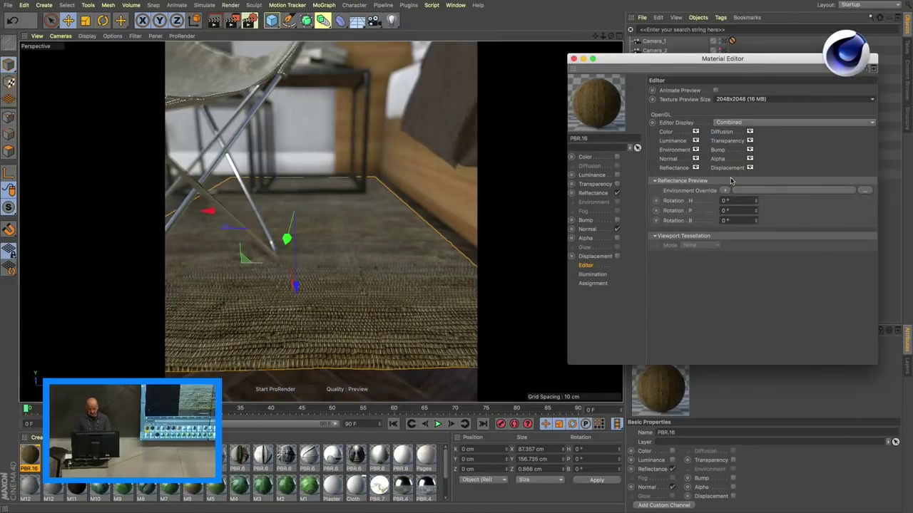
# Switch to the open lavender.c4d project and close the material editor.
pyautogui.press('v')
pyautogui.click(549, 228)
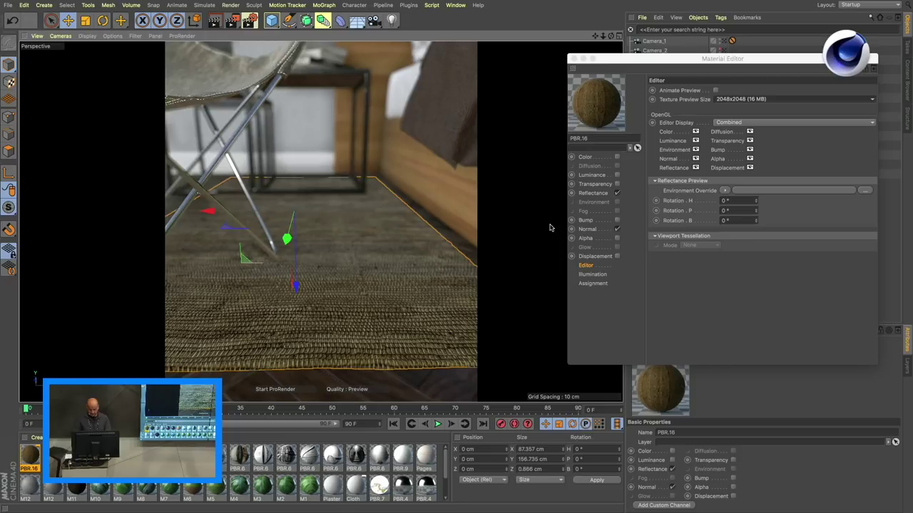
pyautogui.press('v')
pyautogui.moveTo(547, 245)
pyautogui.click(547, 277)
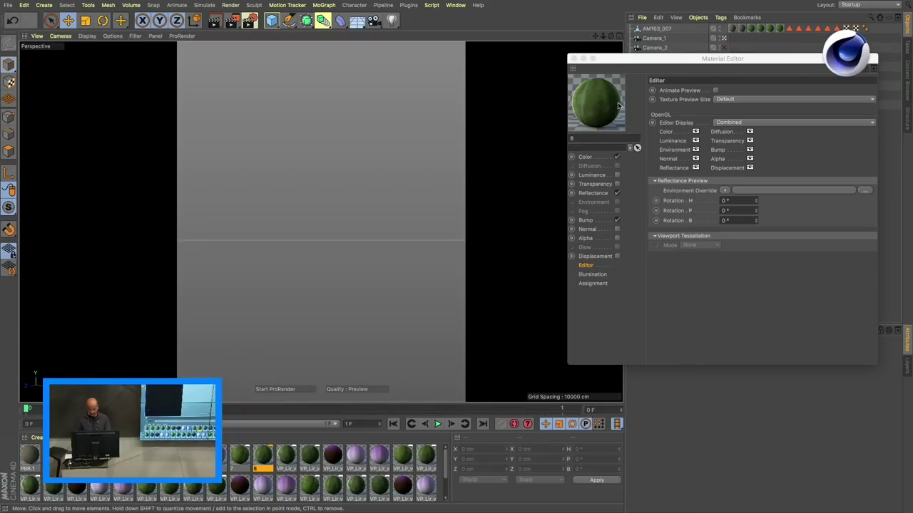
pyautogui.click(573, 59)
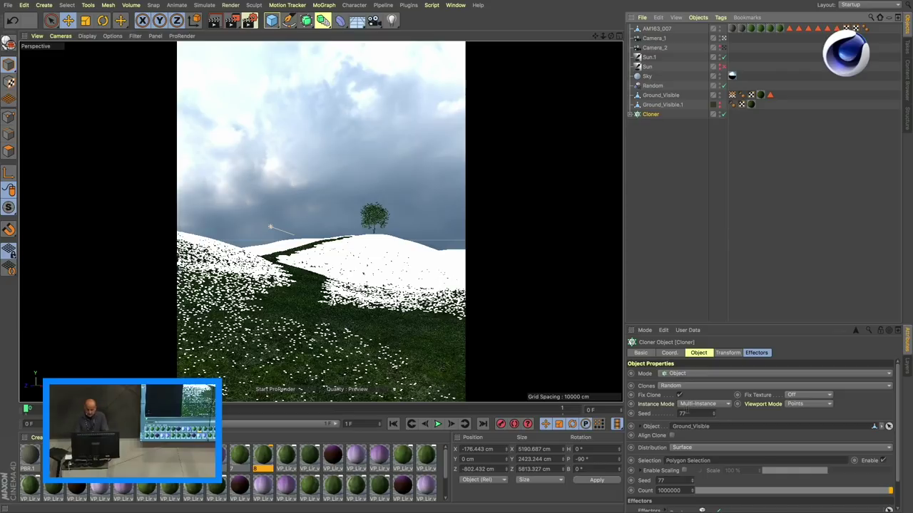
# Keep the Cloner's Instance Mode at Multi-Instance and leave the Camera_2 view.
pyautogui.click(701, 405)
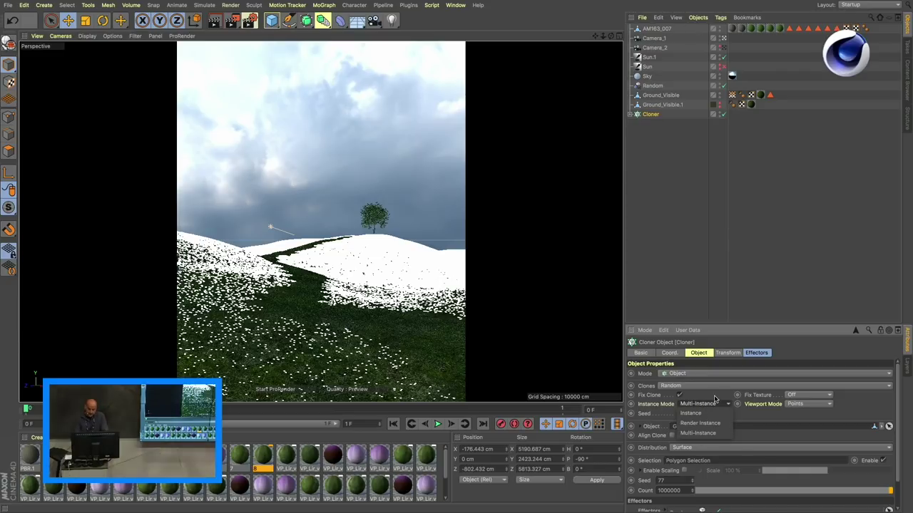
pyautogui.click(716, 400)
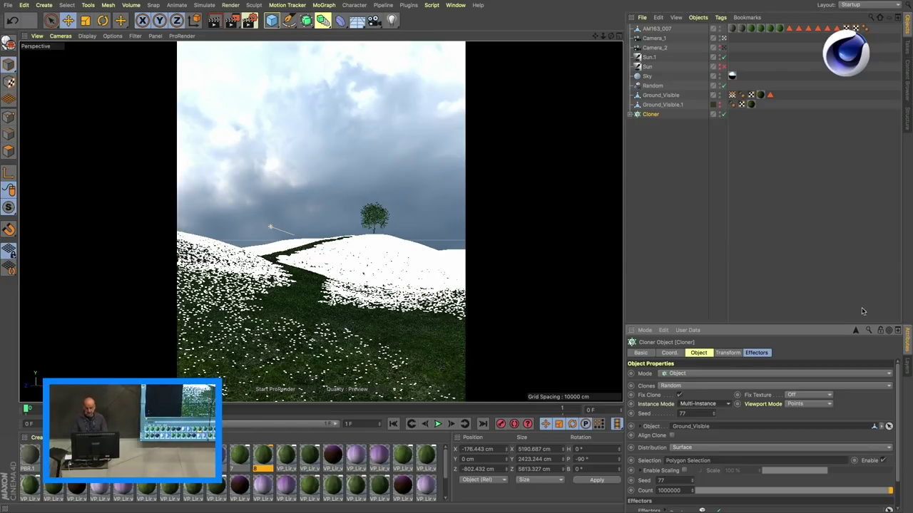
pyautogui.click(723, 48)
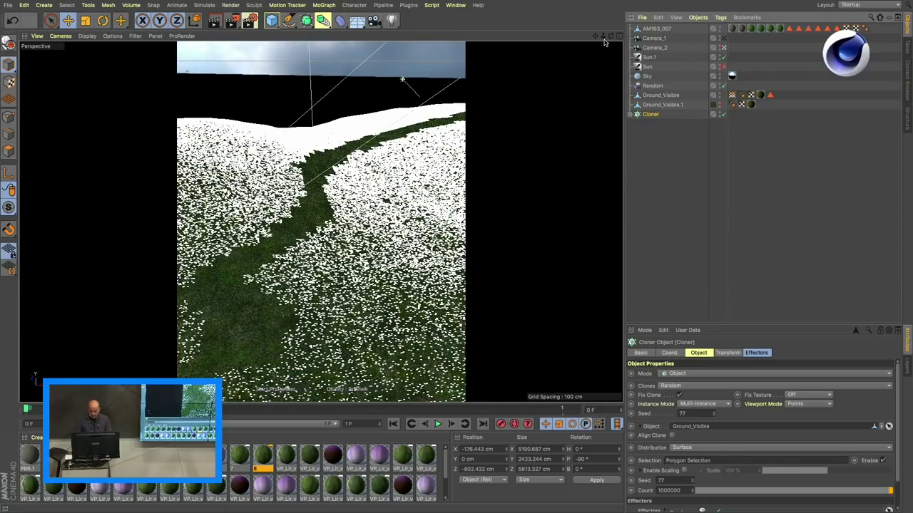
# Orbit close over the meadow path, check Ground_Visible's vertex map, then show grass again.
pyautogui.moveTo(610, 40); pyautogui.dragTo(613, 45)
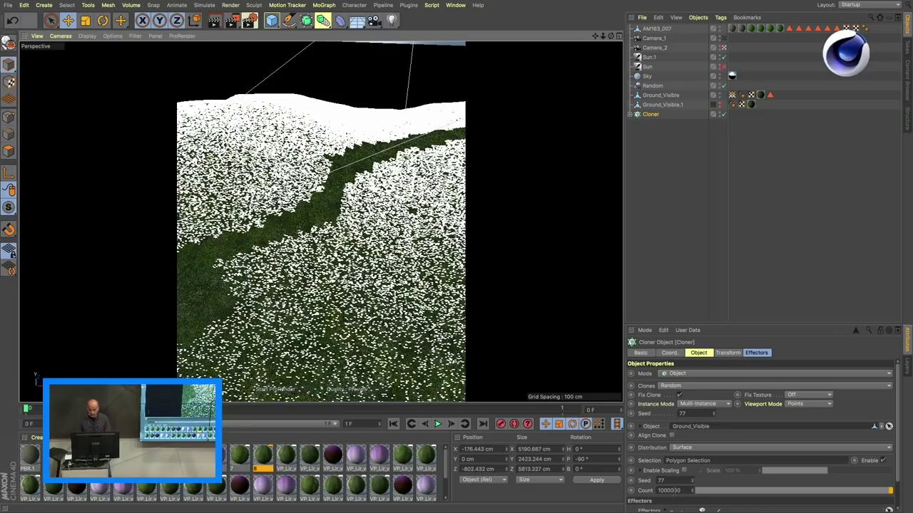
pyautogui.moveTo(610, 37); pyautogui.dragTo(613, 40)
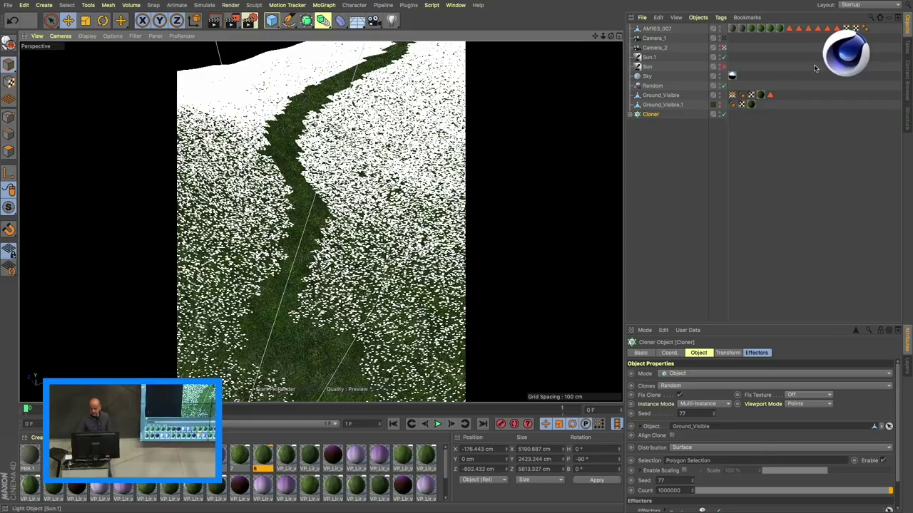
pyautogui.doubleClick(731, 97)
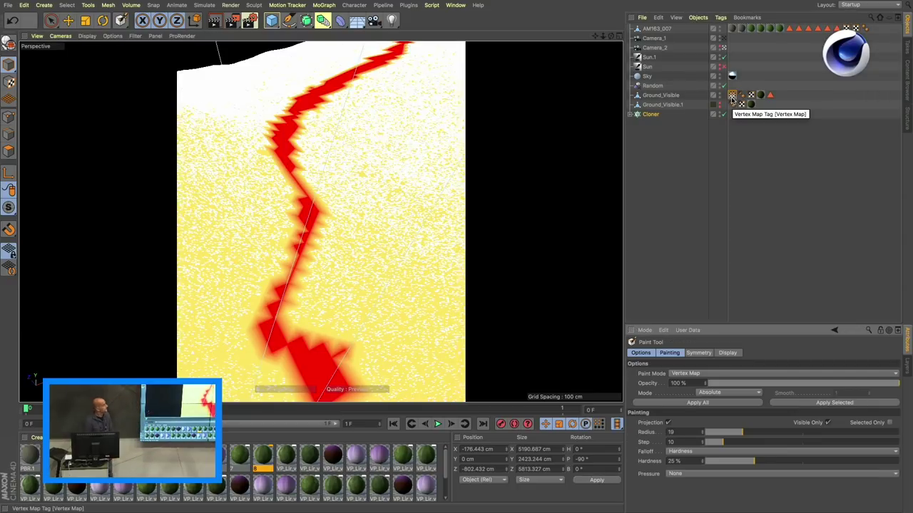
pyautogui.click(781, 132)
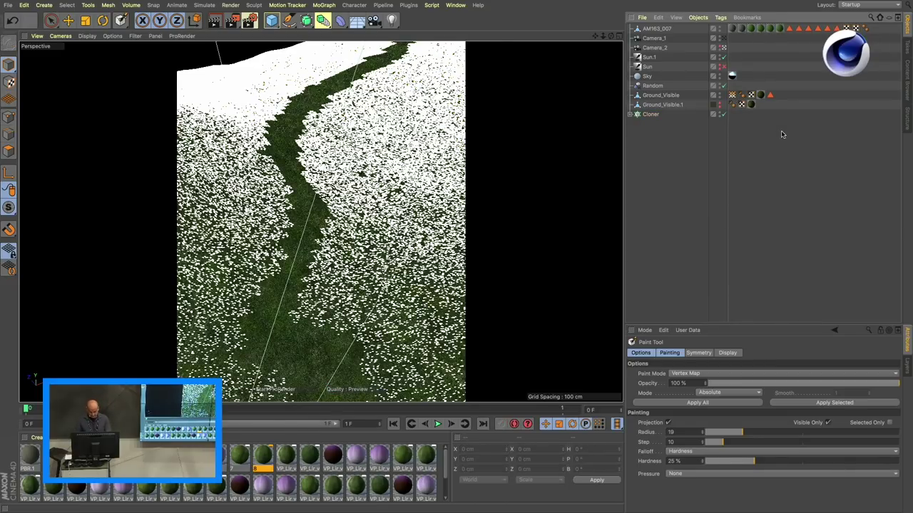
# Switch Spaces to the Keynote slide titled Multi-instance, showing the lavender hill render.
pyautogui.hotkey('ctrl', 'Left')
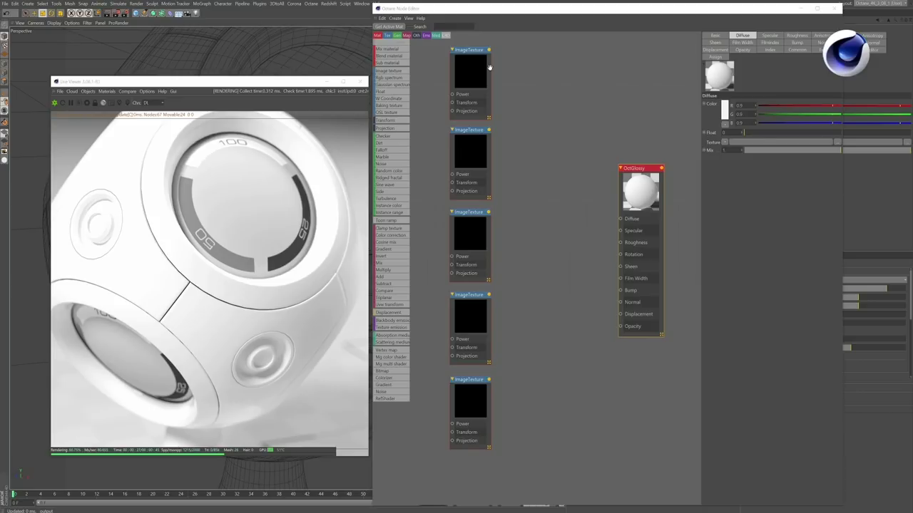
# Wire three image textures into OctGlossy Diffuse, Specular and Roughness, with a gamma-0.69 Color Correction on Specular.
pyautogui.moveTo(489, 49); pyautogui.dragTo(620, 218)
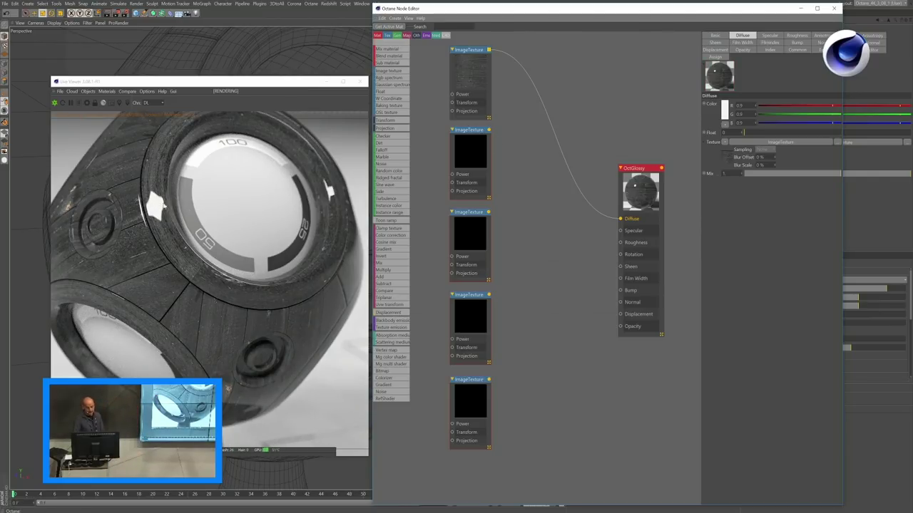
pyautogui.moveTo(488, 132); pyautogui.dragTo(620, 231)
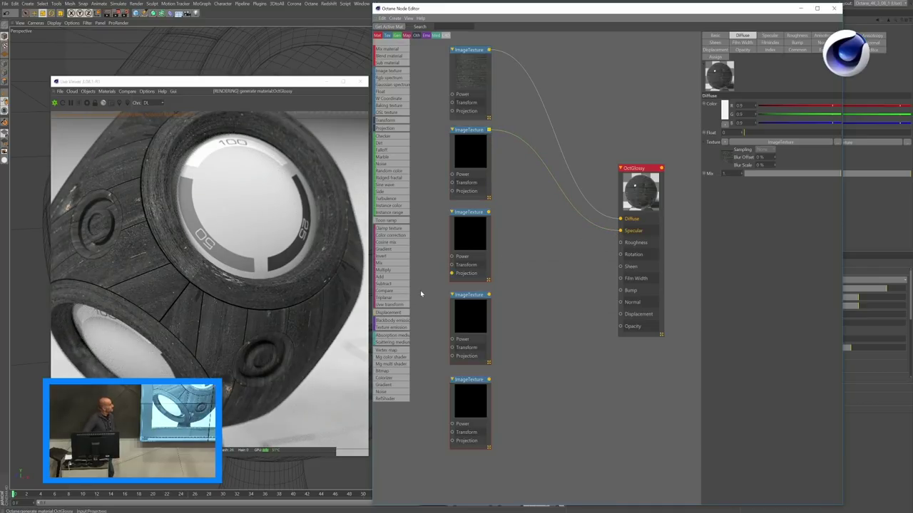
pyautogui.moveTo(395, 237); pyautogui.dragTo(553, 184)
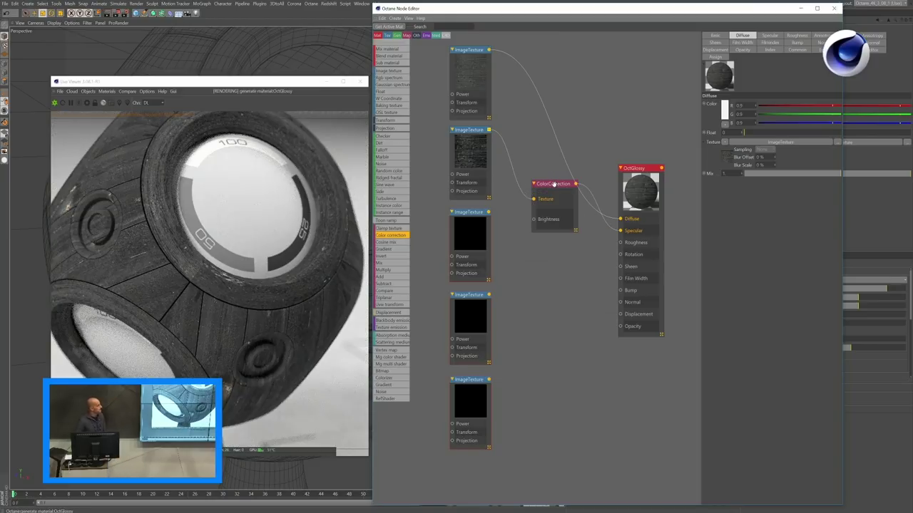
pyautogui.click(554, 184)
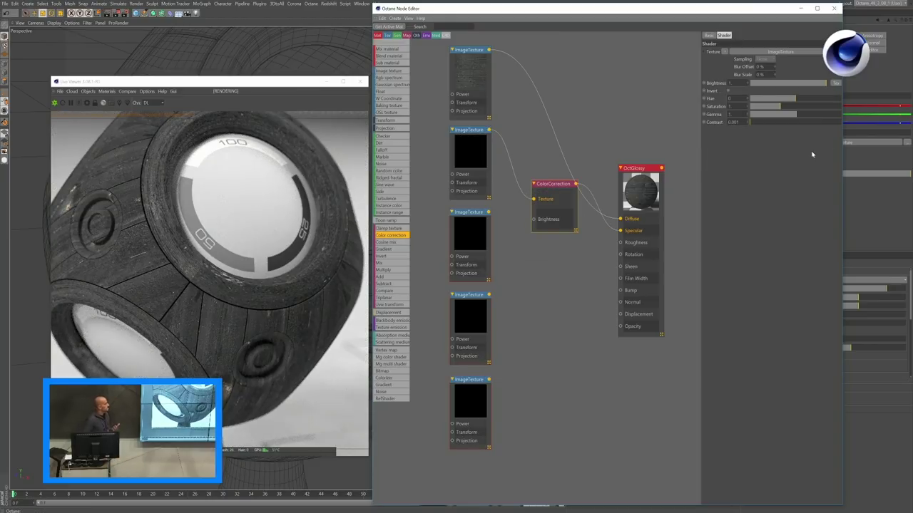
pyautogui.click(792, 115)
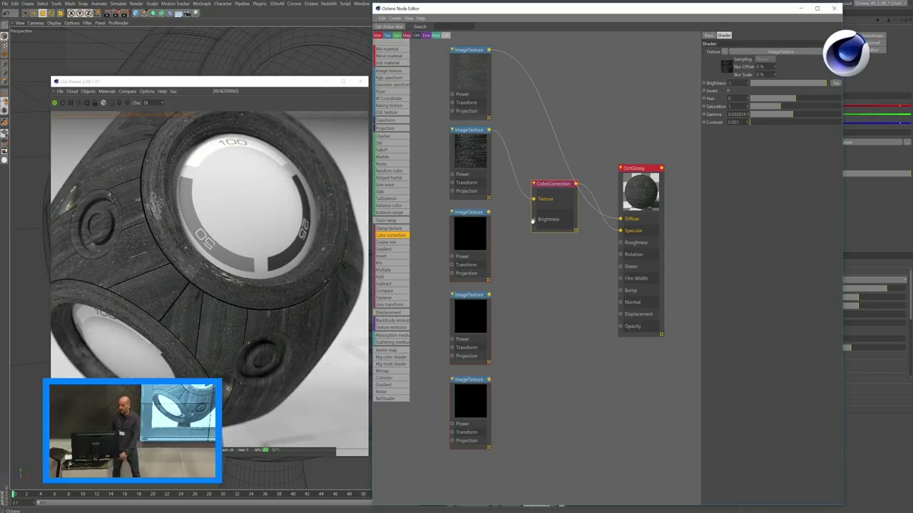
pyautogui.moveTo(488, 212); pyautogui.dragTo(622, 245)
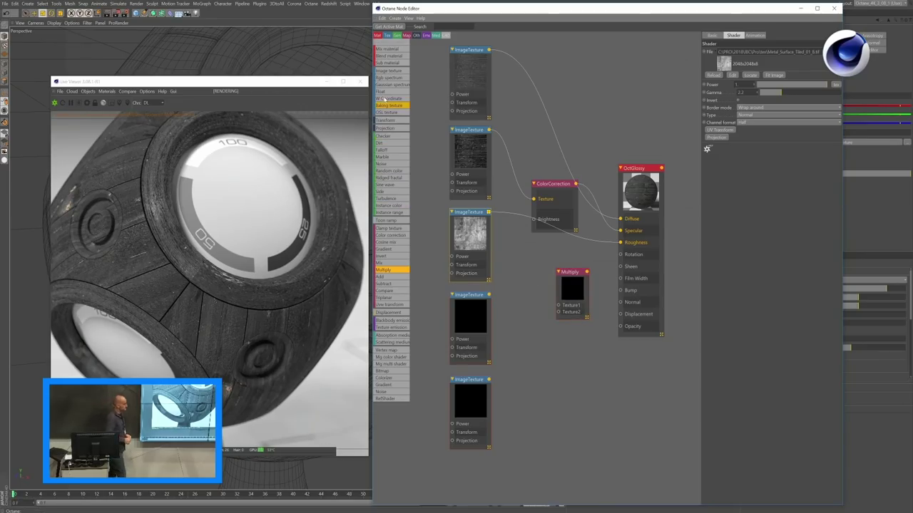
# Feed the fourth texture times a lowered Float (0.01) into OctGlossy Bump, then add a Displacement node.
pyautogui.moveTo(564, 338); pyautogui.dragTo(564, 340)
pyautogui.moveTo(488, 294); pyautogui.dragTo(558, 305)
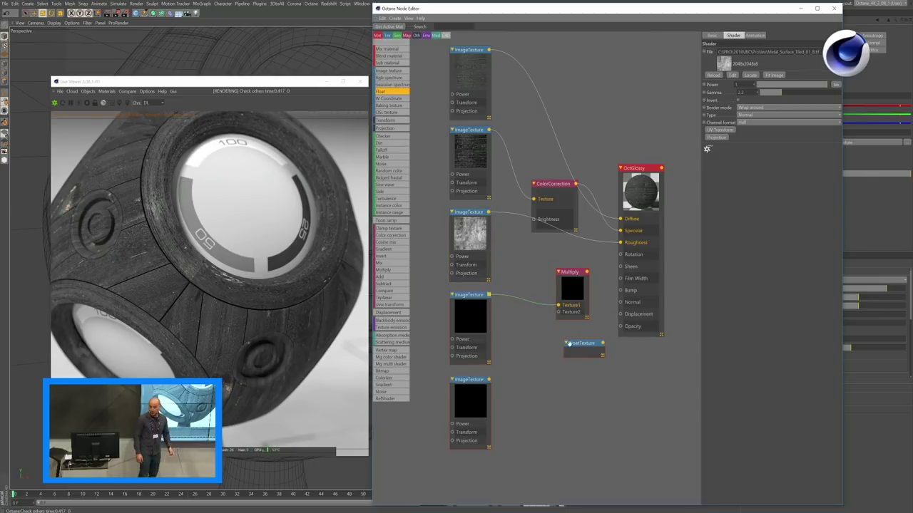
pyautogui.moveTo(598, 345); pyautogui.dragTo(557, 311)
pyautogui.moveTo(587, 273); pyautogui.dragTo(620, 290)
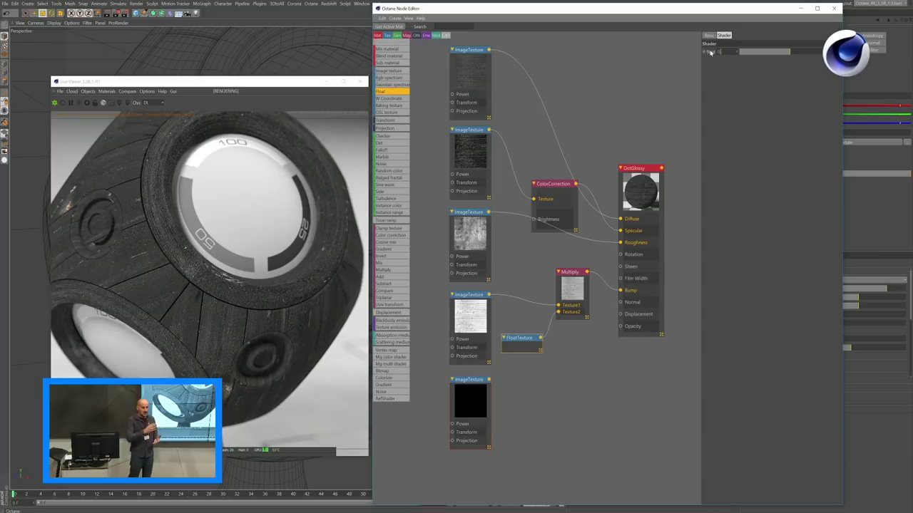
pyautogui.click(756, 57)
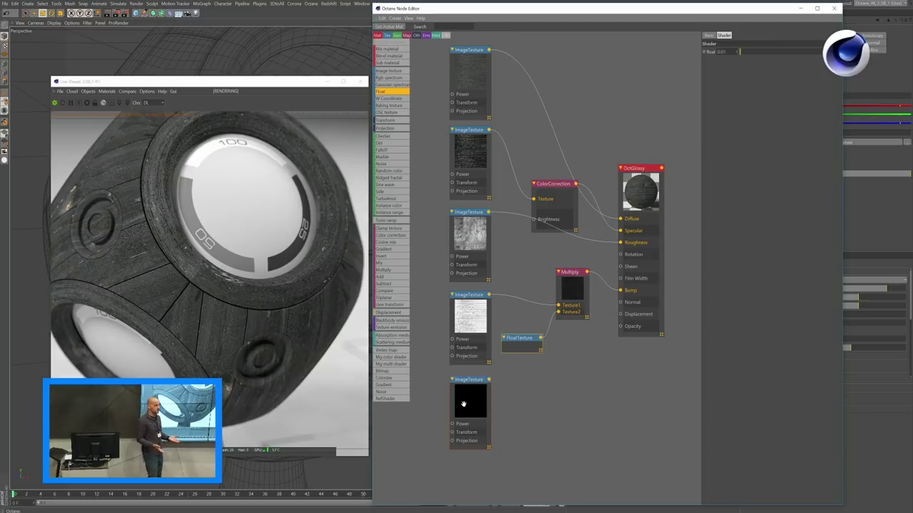
pyautogui.moveTo(396, 315); pyautogui.dragTo(489, 380)
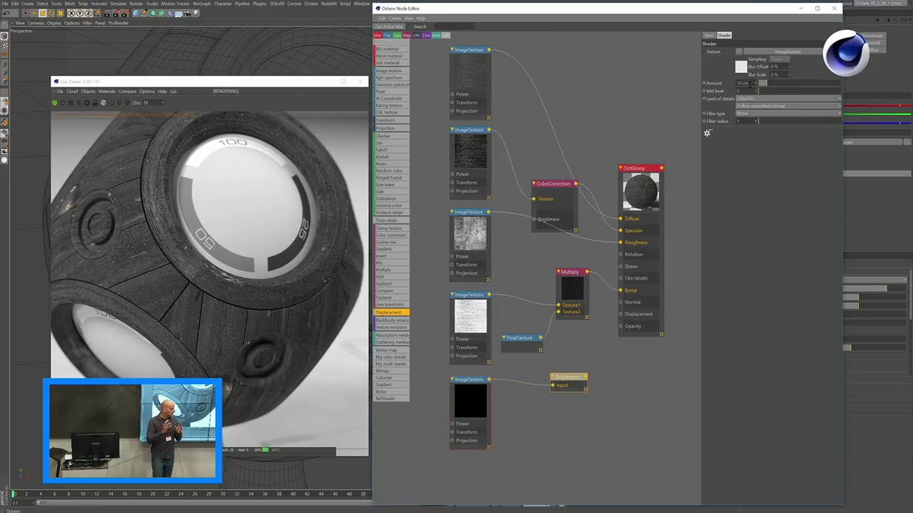
# Set the Displacement amount to 0 and paste in a second Octane Material node.
pyautogui.click(742, 83)
pyautogui.write('0')
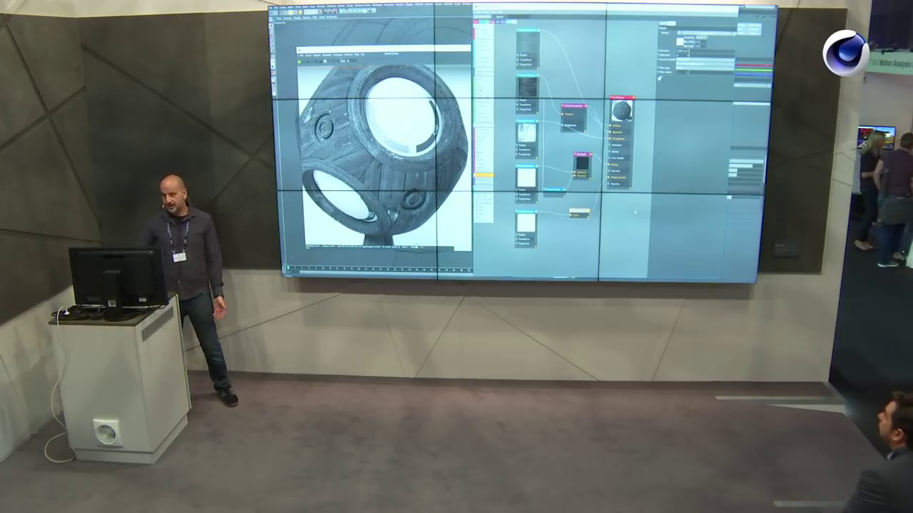
pyautogui.scroll(-4, 589, 193)
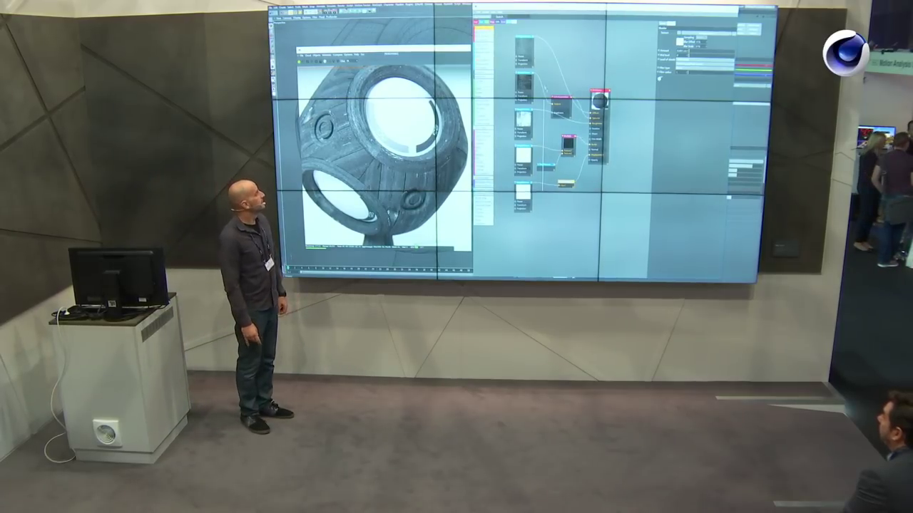
pyautogui.hotkey('ctrl', 'v')
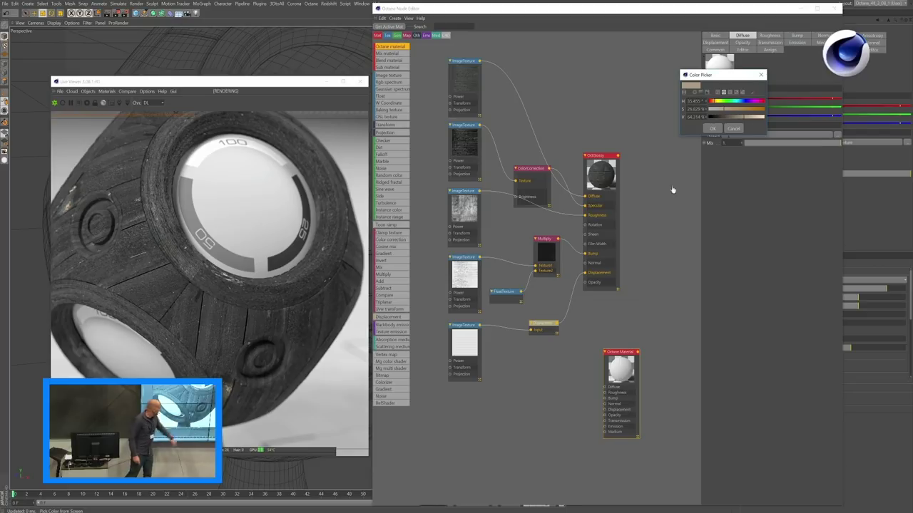
# Confirm the brown diffuse colour and blend OctGlossy with the brown material in a new Mix Material.
pyautogui.click(712, 129)
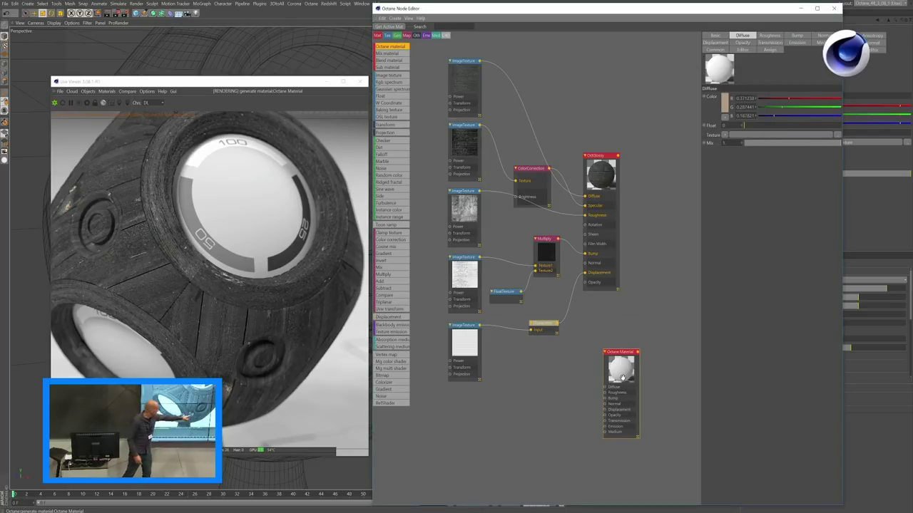
pyautogui.moveTo(622, 378); pyautogui.dragTo(606, 367)
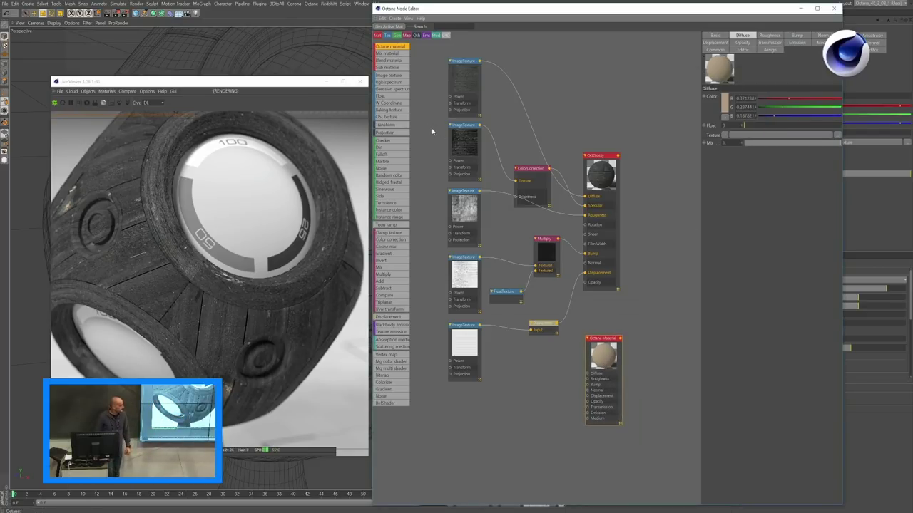
pyautogui.moveTo(621, 277); pyautogui.dragTo(599, 282, button='middle')
pyautogui.moveTo(652, 244); pyautogui.dragTo(653, 243)
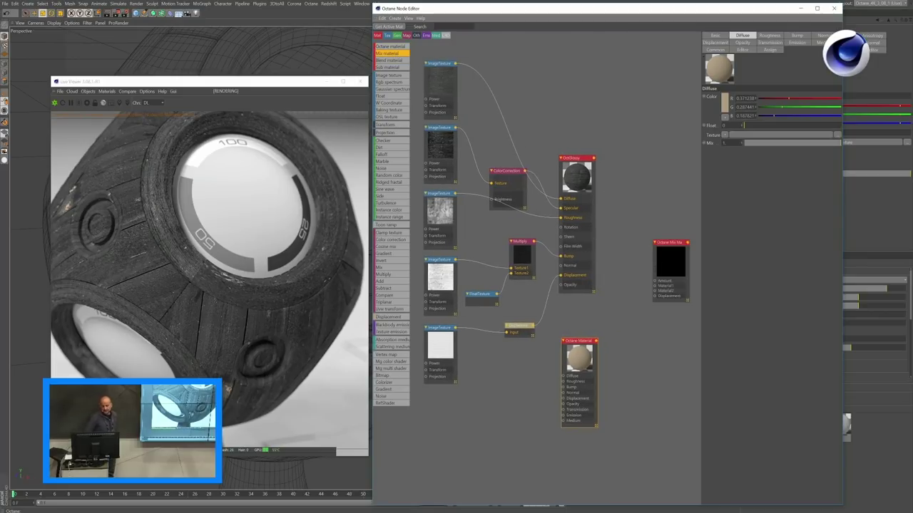
pyautogui.moveTo(594, 159); pyautogui.dragTo(655, 283)
pyautogui.click(611, 332)
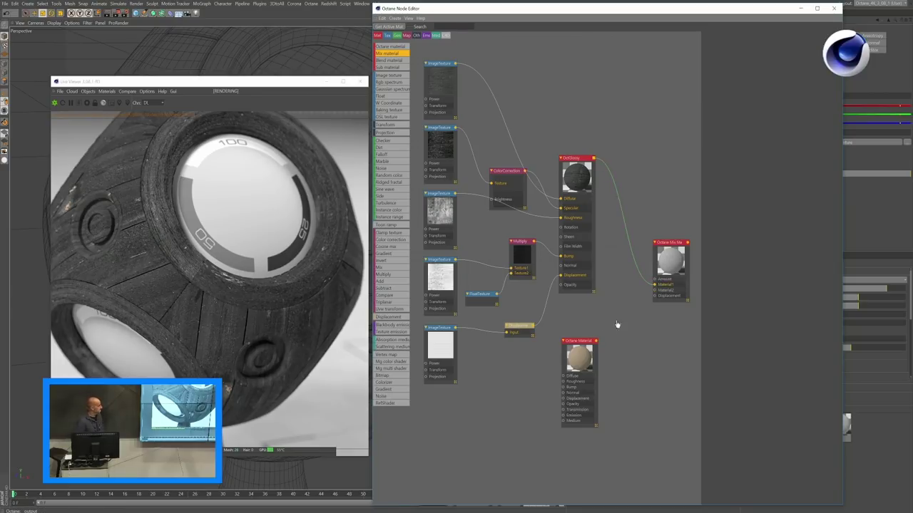
pyautogui.moveTo(654, 296); pyautogui.dragTo(655, 289)
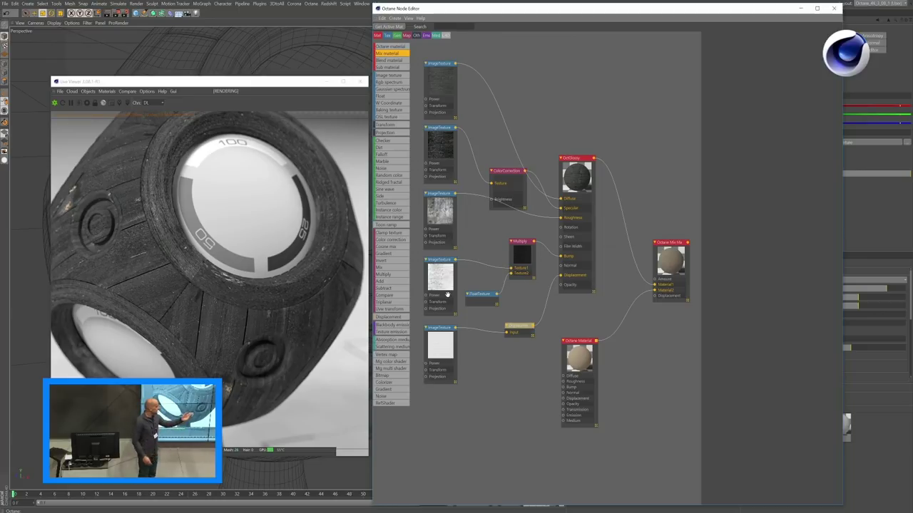
# Apply the mix material to Wood_Wall and drive its Amount with a Dirt shader.
pyautogui.moveTo(677, 12); pyautogui.dragTo(560, 159)
pyautogui.click(639, 102)
pyautogui.moveTo(619, 50); pyautogui.dragTo(618, 47)
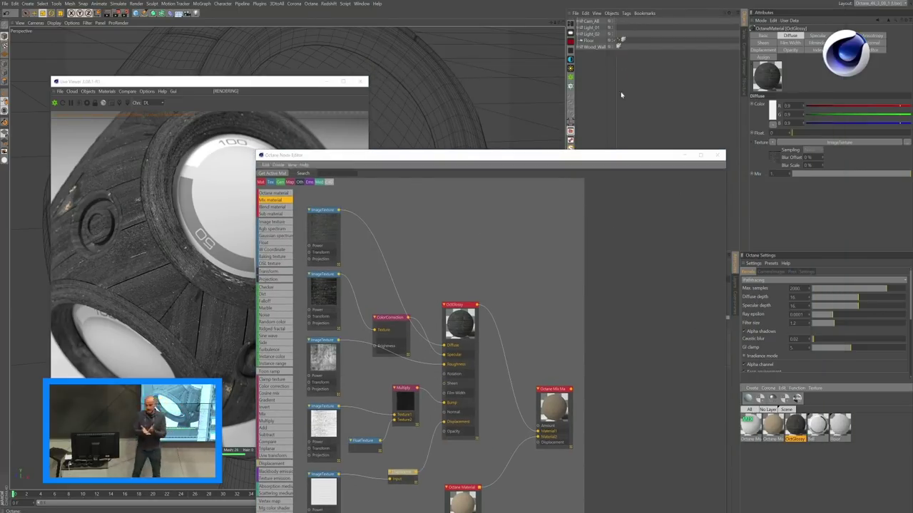
pyautogui.moveTo(584, 162); pyautogui.dragTo(699, 30)
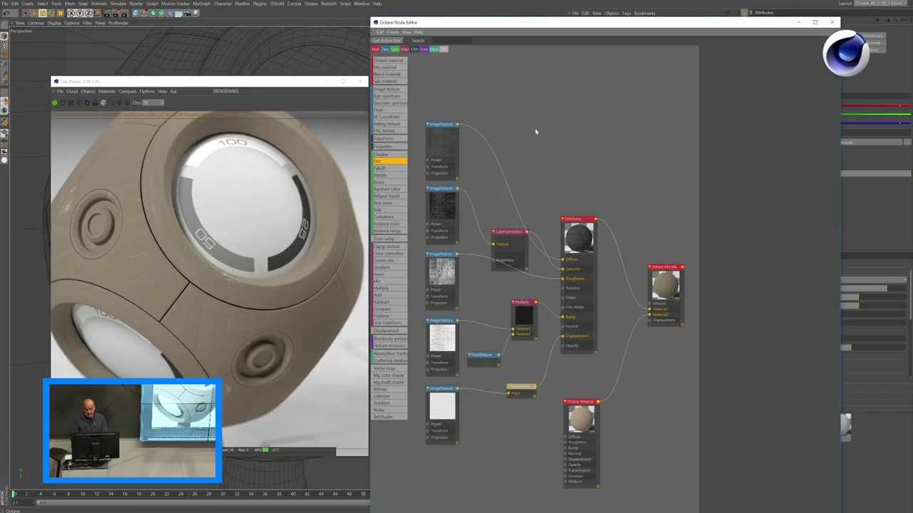
pyautogui.moveTo(538, 131); pyautogui.dragTo(549, 118)
pyautogui.moveTo(631, 235); pyautogui.dragTo(650, 305)
# Set the Dirt shader's radius to about 0.093 cm and strength to about 4.1.
pyautogui.click(536, 134)
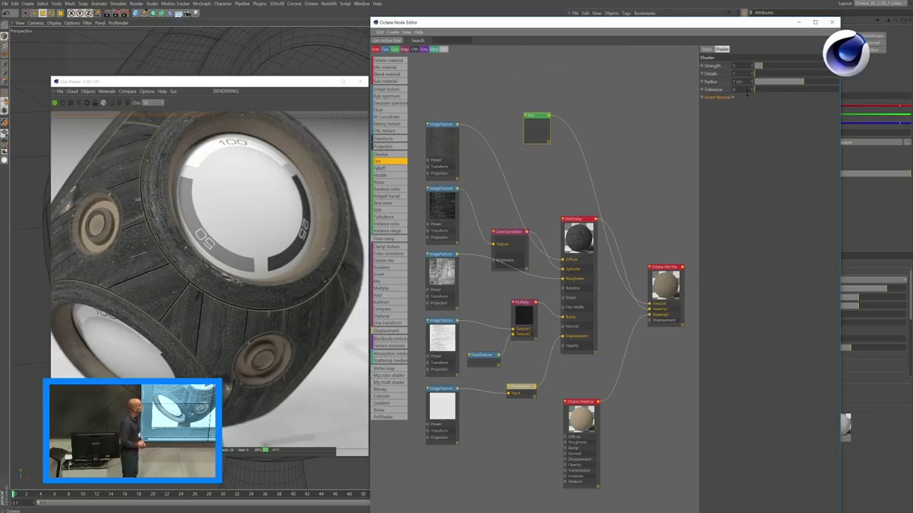
pyautogui.click(788, 84)
pyautogui.click(788, 83)
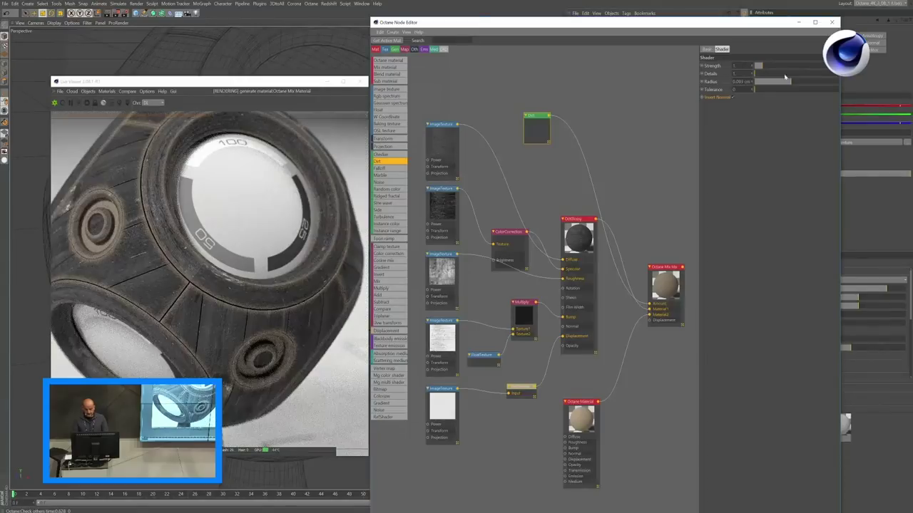
pyautogui.click(788, 66)
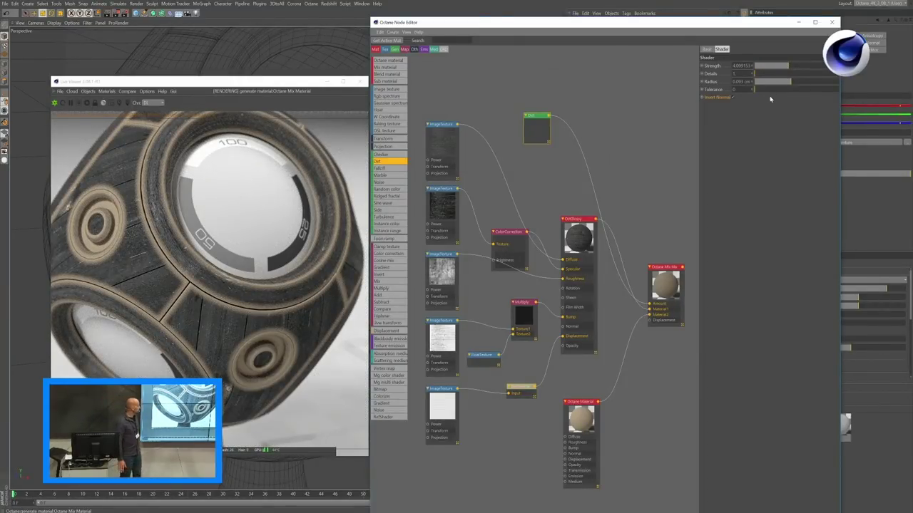
# Move the Dirt node up, disconnect it from the mix, and add a Multiply node.
pyautogui.moveTo(537, 134); pyautogui.dragTo(543, 101)
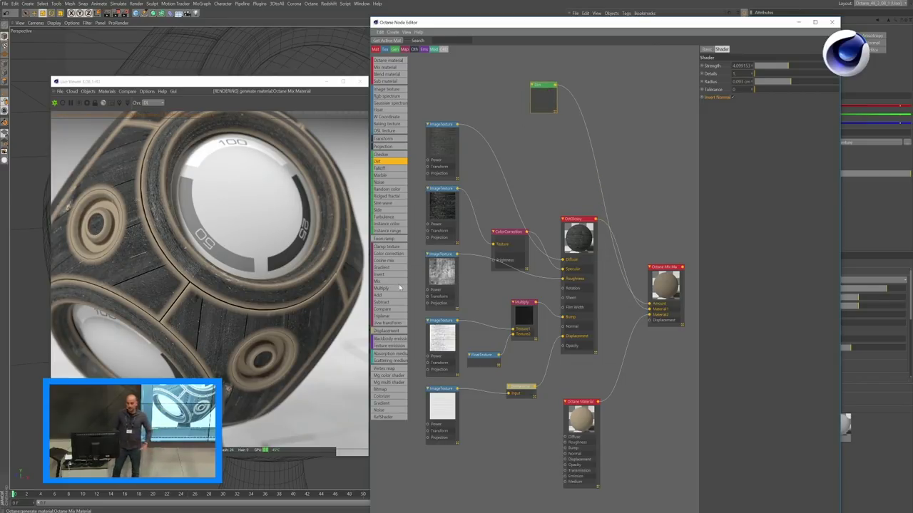
pyautogui.click(640, 239)
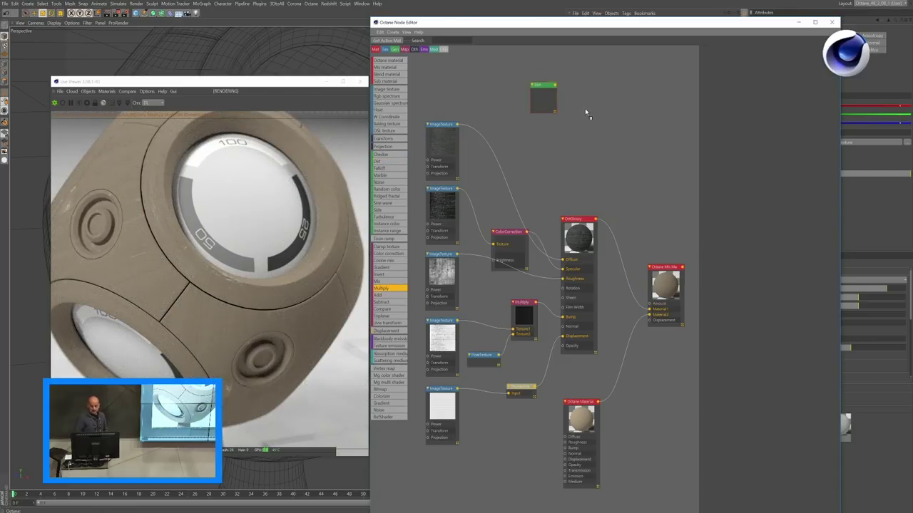
pyautogui.moveTo(587, 113); pyautogui.dragTo(586, 113)
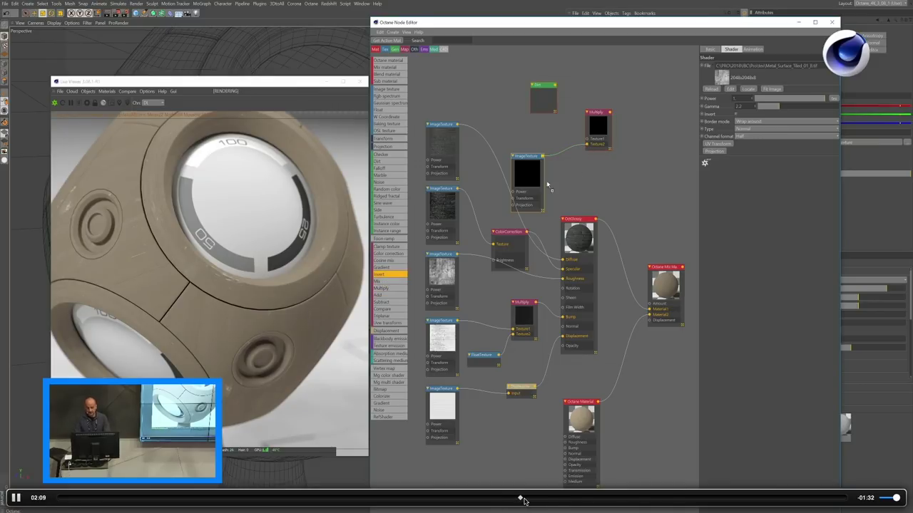
# Scrub the demo ahead to the finished Dirt → Invert → Multiply → Gradient mix setup.
pyautogui.moveTo(535, 501); pyautogui.dragTo(589, 504)
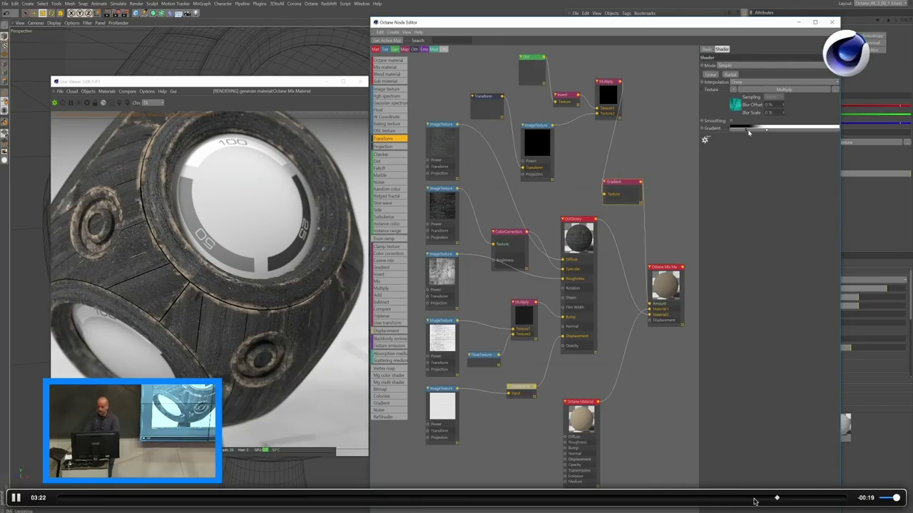
pyautogui.moveTo(756, 502); pyautogui.dragTo(803, 502)
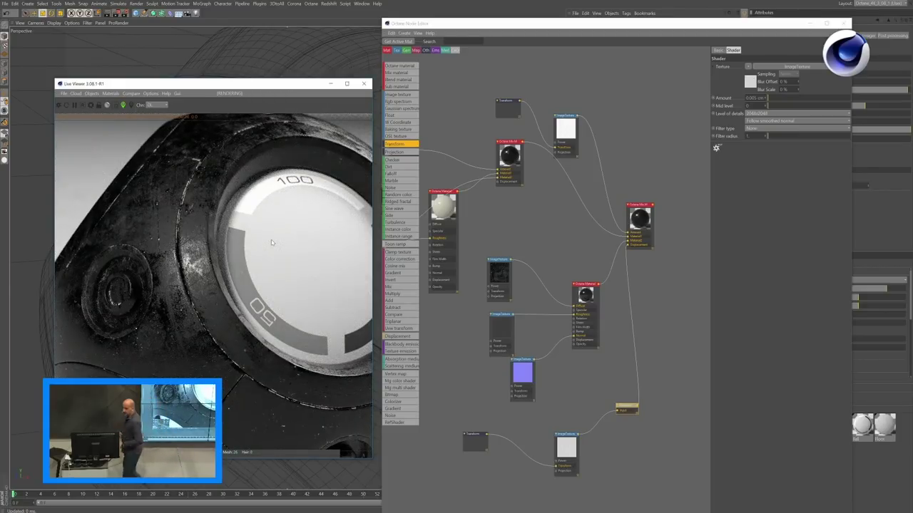
# Zoom the Octane Node Editor out to survey the whole node graph.
pyautogui.click(550, 238)
pyautogui.scroll(-6, 564, 237)
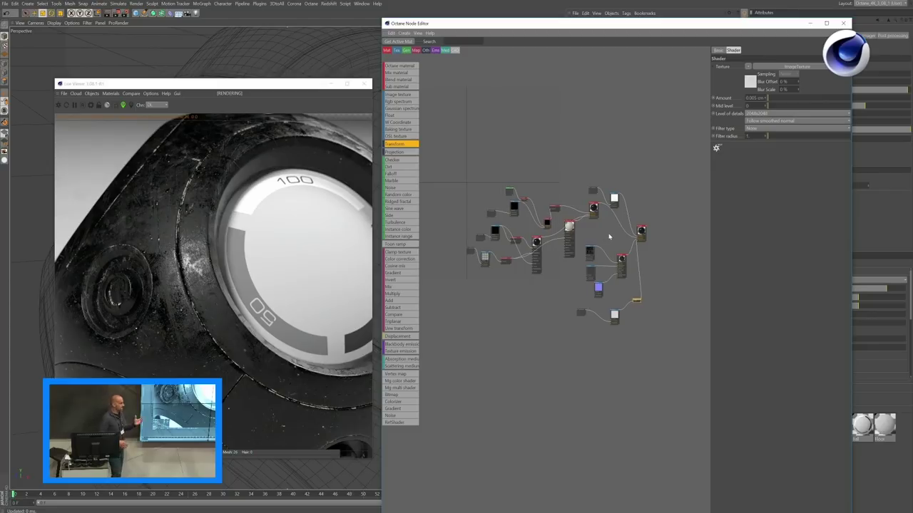
pyautogui.scroll(3, 599, 237)
pyautogui.scroll(-2, 606, 236)
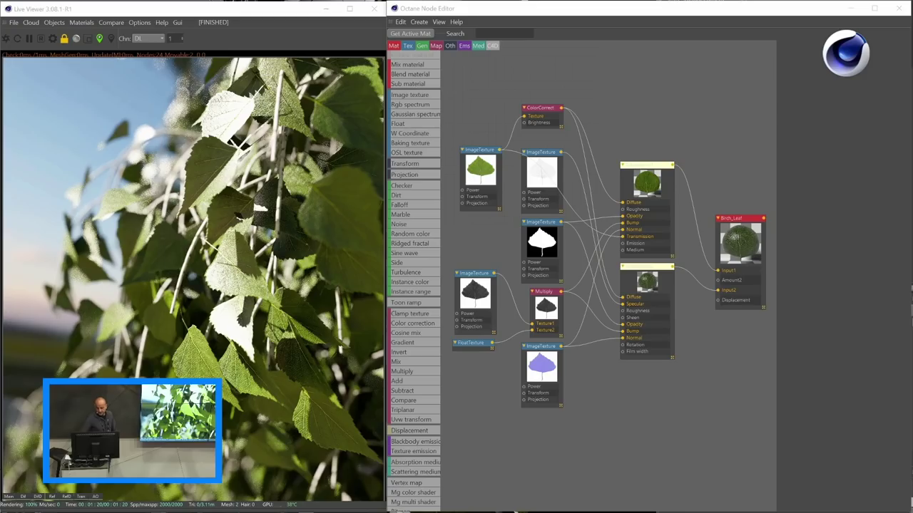
# Select the Birch_Leaf mix material, show its Mat1 settings and change a leaf setting.
pyautogui.click(746, 246)
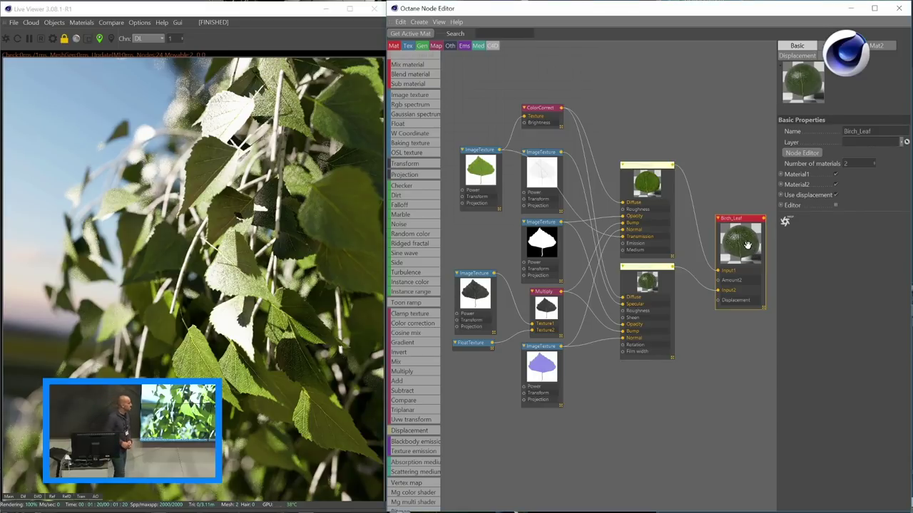
pyautogui.click(838, 46)
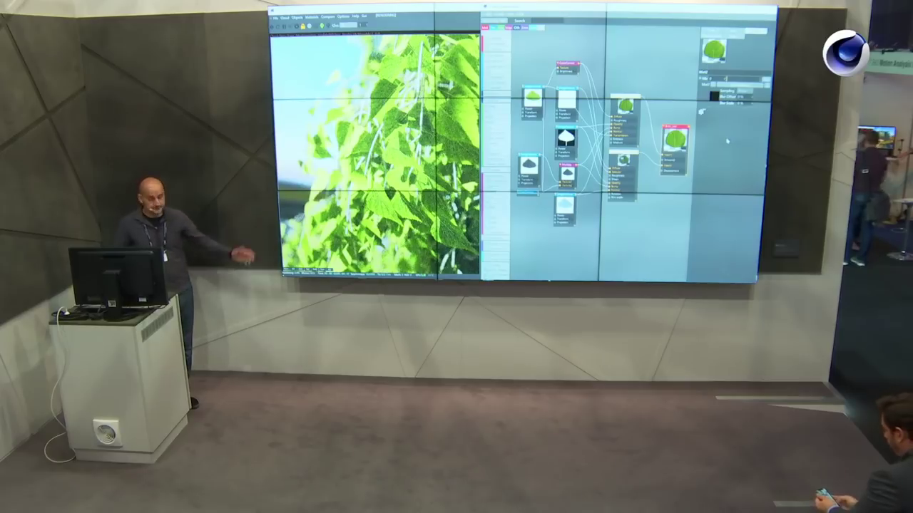
pyautogui.click(749, 80)
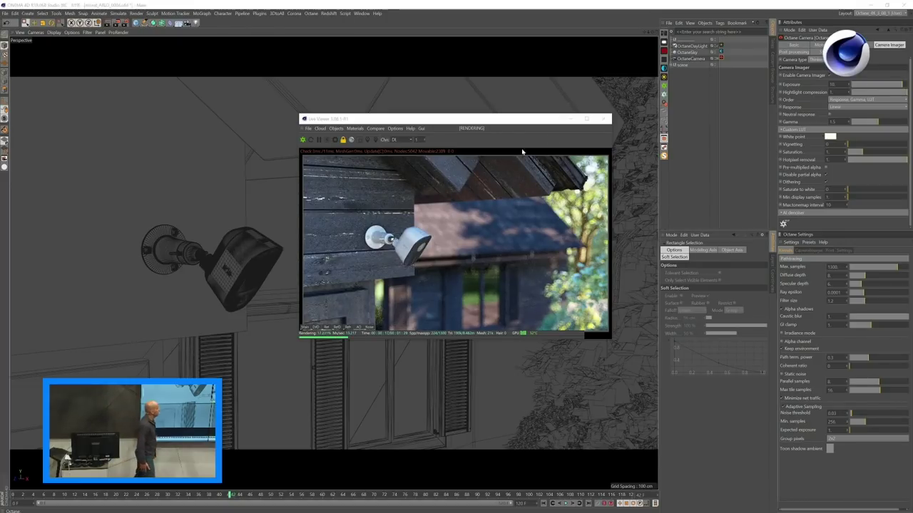
# Select OctaneDaylight and scrub the timeline past frames 78 and 104 to the final frames.
pyautogui.click(718, 48)
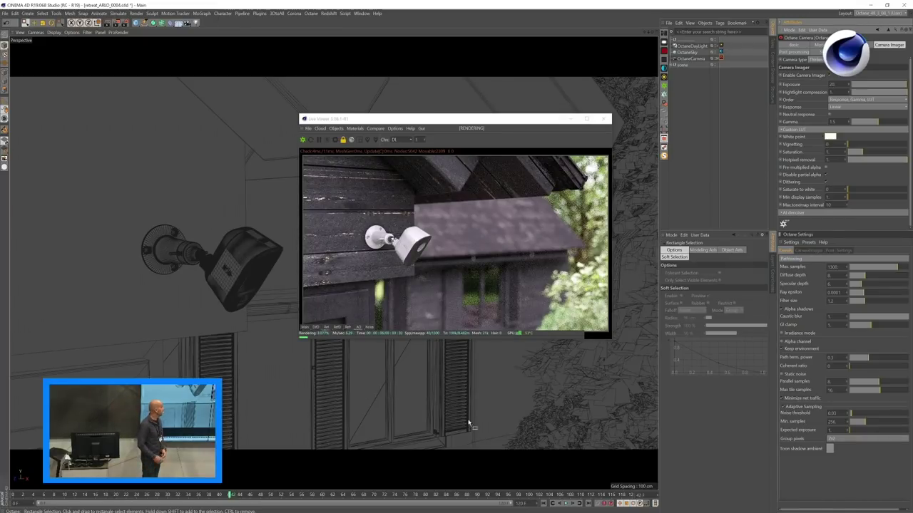
pyautogui.moveTo(239, 495); pyautogui.dragTo(479, 503)
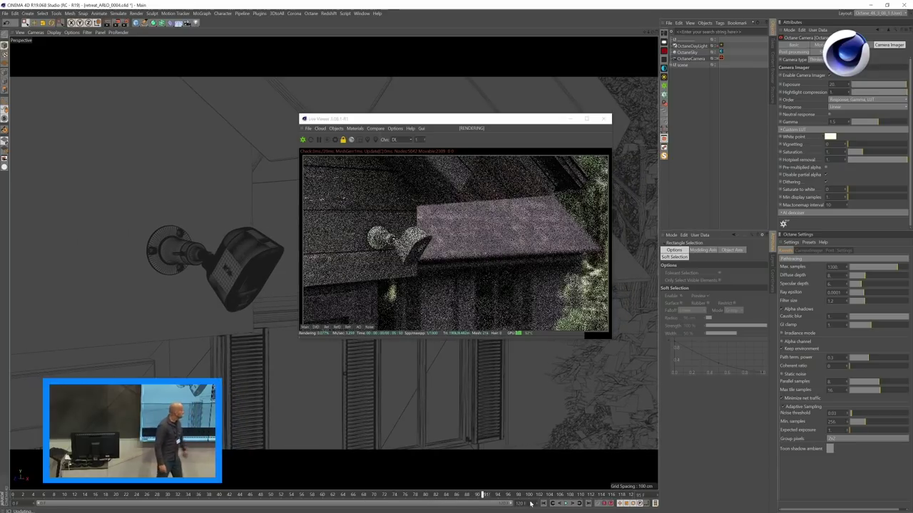
pyautogui.click(534, 494)
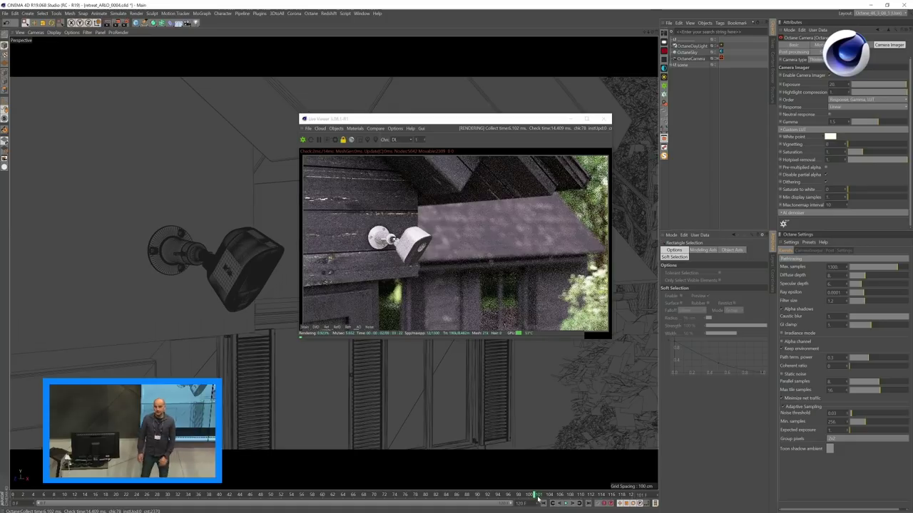
pyautogui.moveTo(540, 495); pyautogui.dragTo(677, 494)
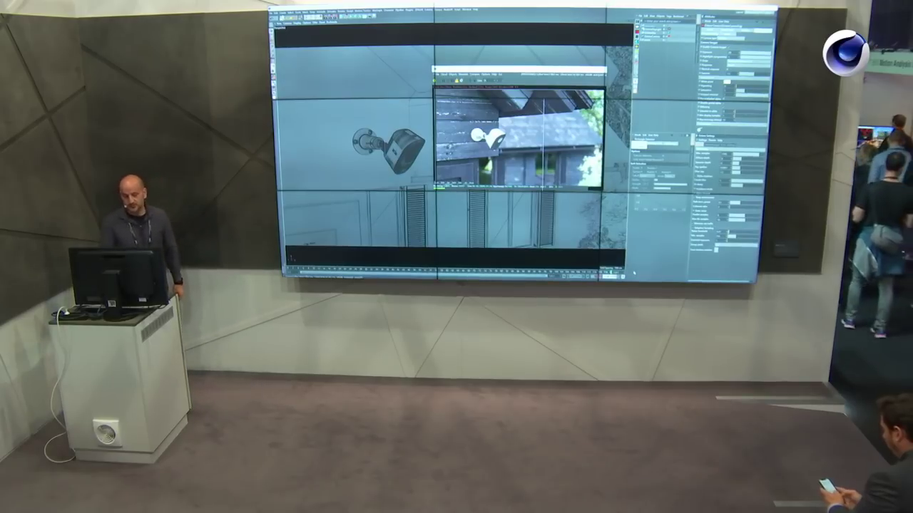
# Use the Thinlens focus picker in the live render to focus on the roof, then the security camera (156.435).
pyautogui.hotkey('alt', 'Tab')
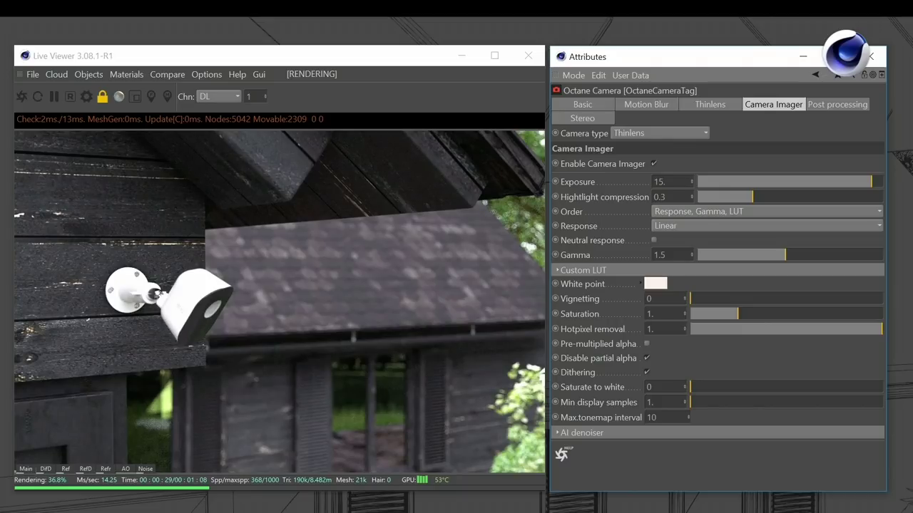
pyautogui.click(728, 104)
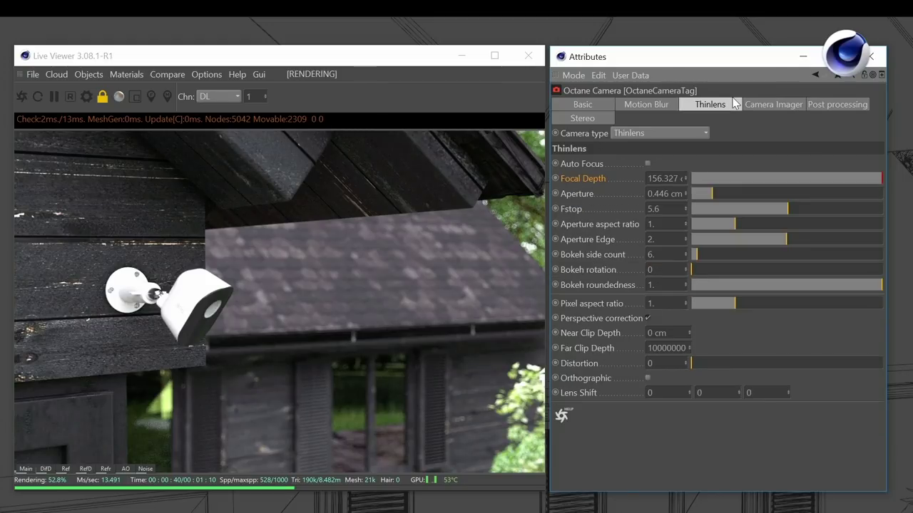
pyautogui.click(153, 97)
pyautogui.click(391, 296)
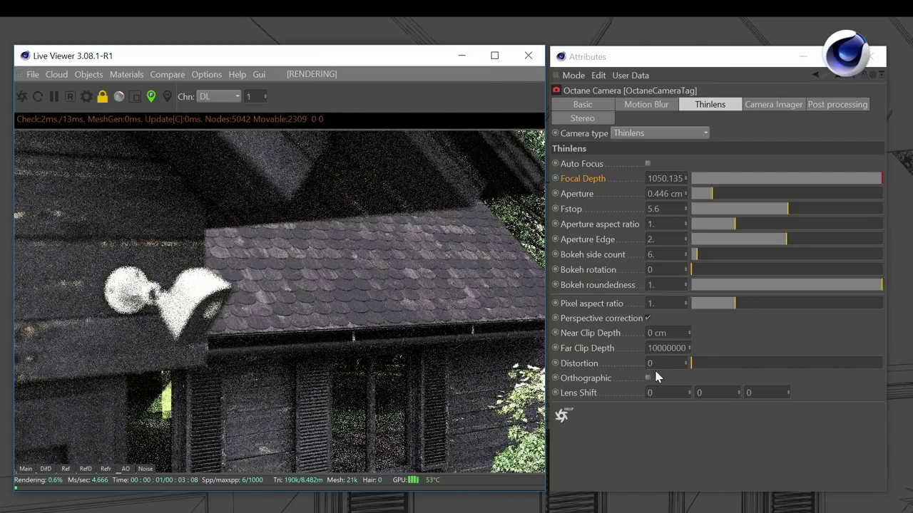
pyautogui.click(559, 178)
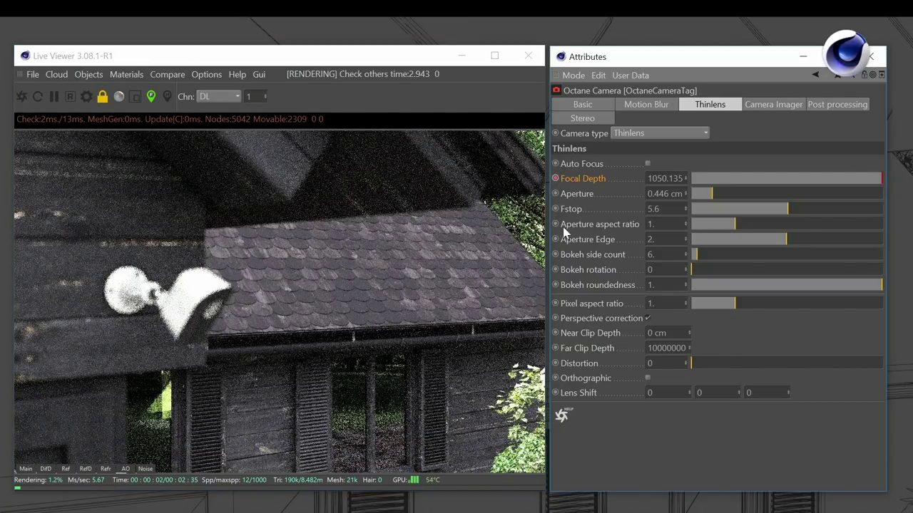
pyautogui.click(183, 261)
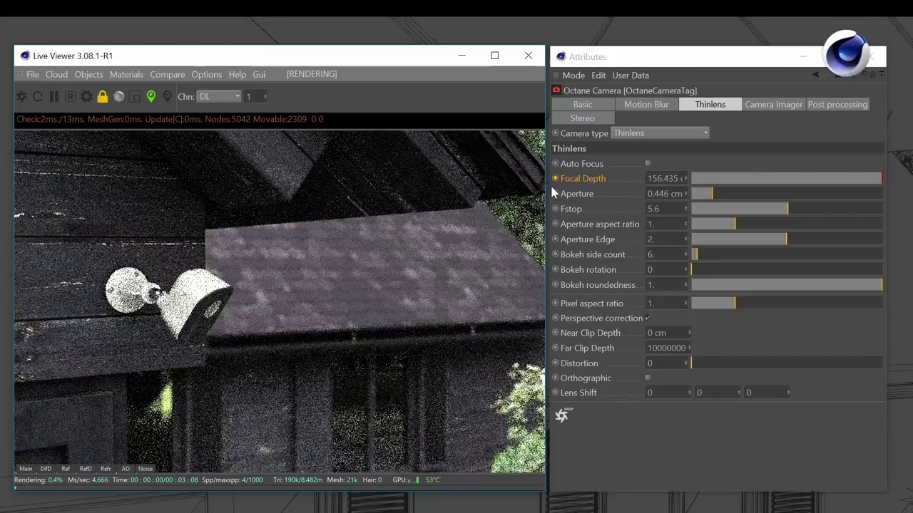
pyautogui.click(556, 184)
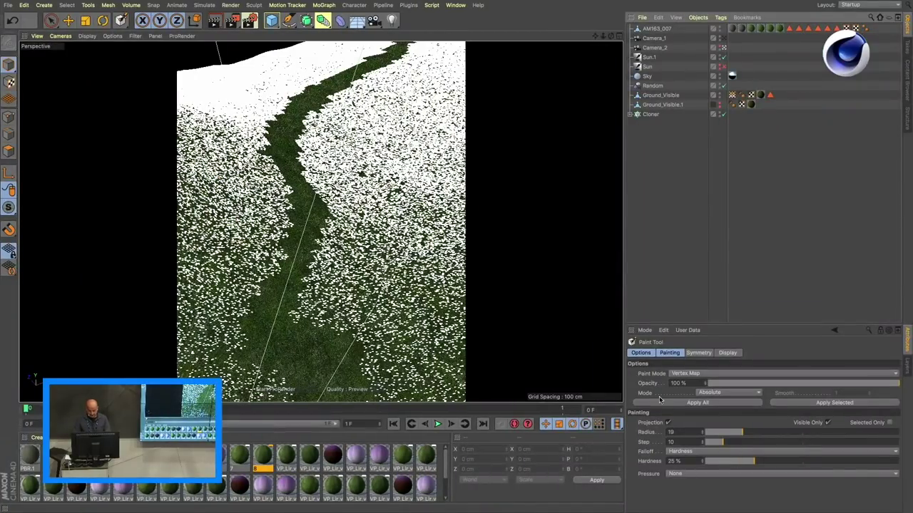
# Bring up Cinema 4D's quick menu for switching between open projects.
pyautogui.rightClick(615, 368)
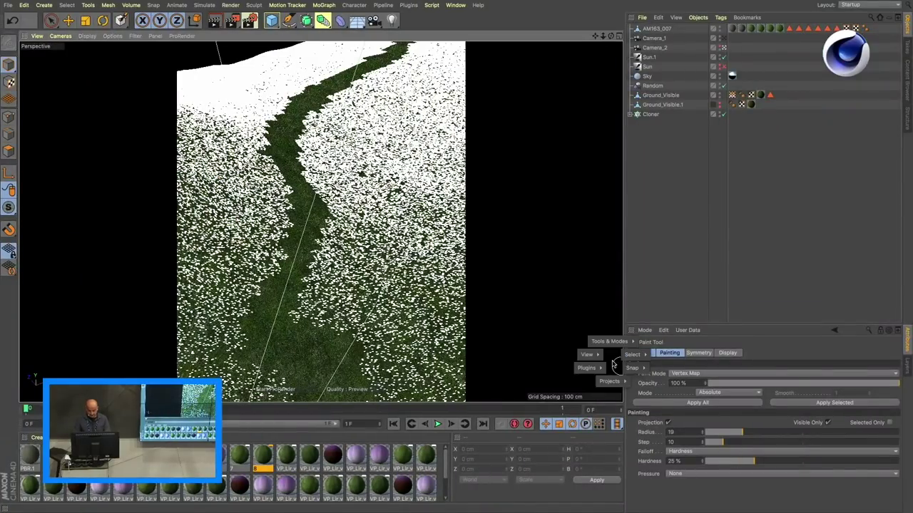
# Switch to the rain scene, inspect Emitter.1 and Cube.1, play it, and show Turbulence's settings.
pyautogui.click(601, 396)
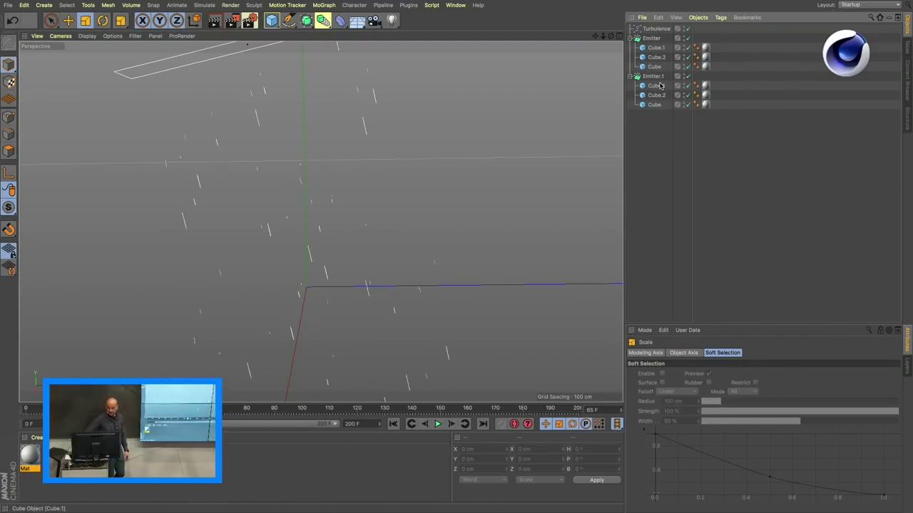
pyautogui.click(660, 85)
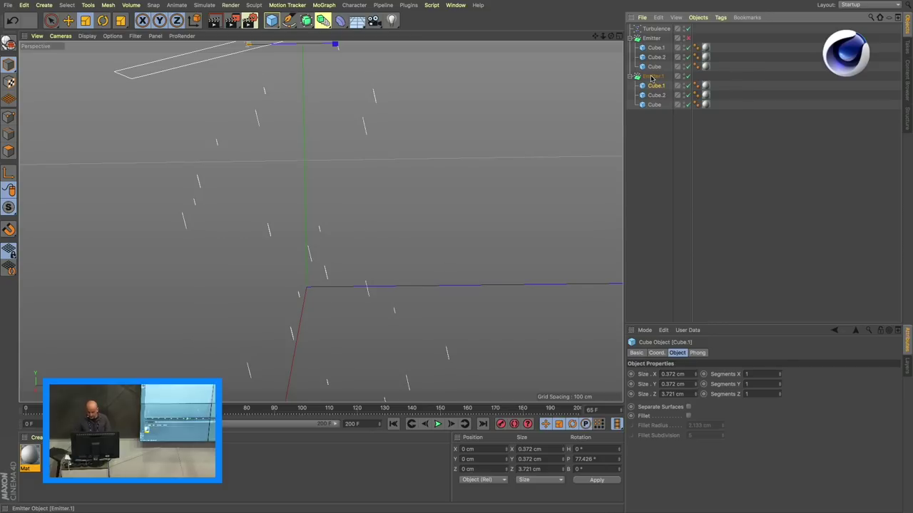
pyautogui.click(651, 76)
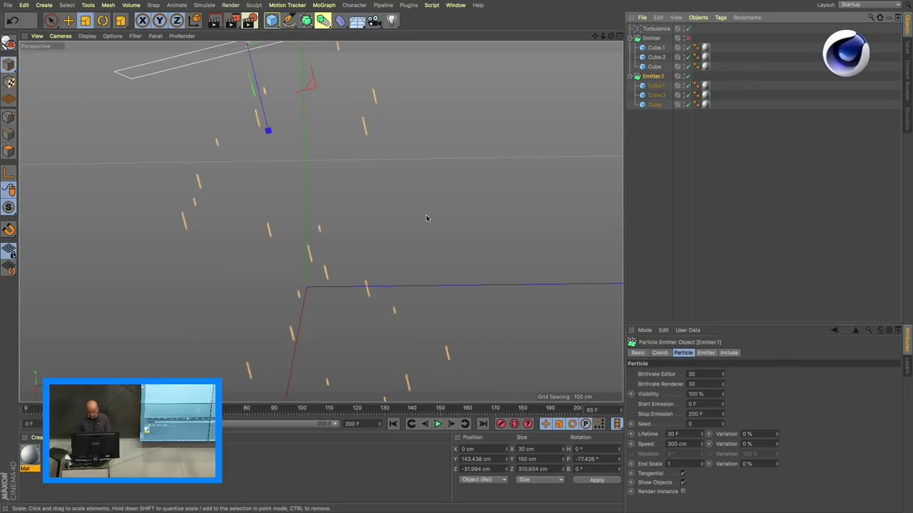
pyautogui.click(438, 425)
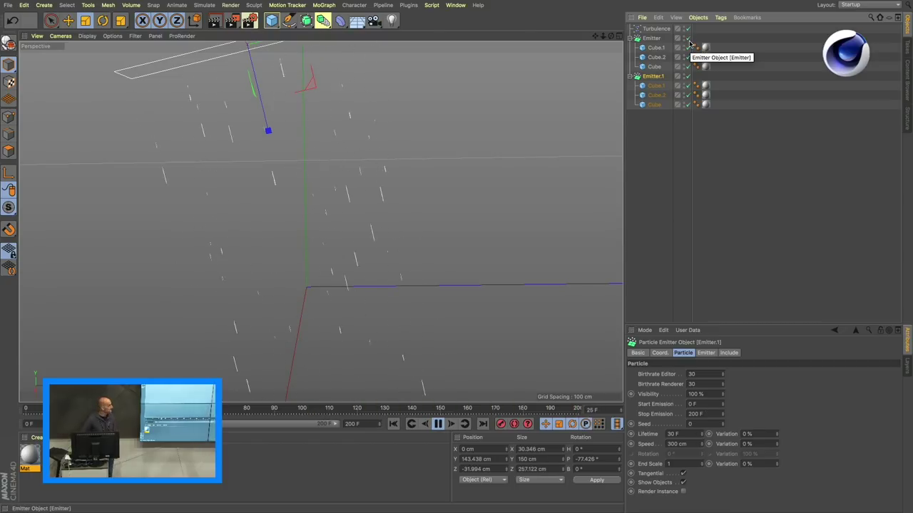
pyautogui.click(659, 29)
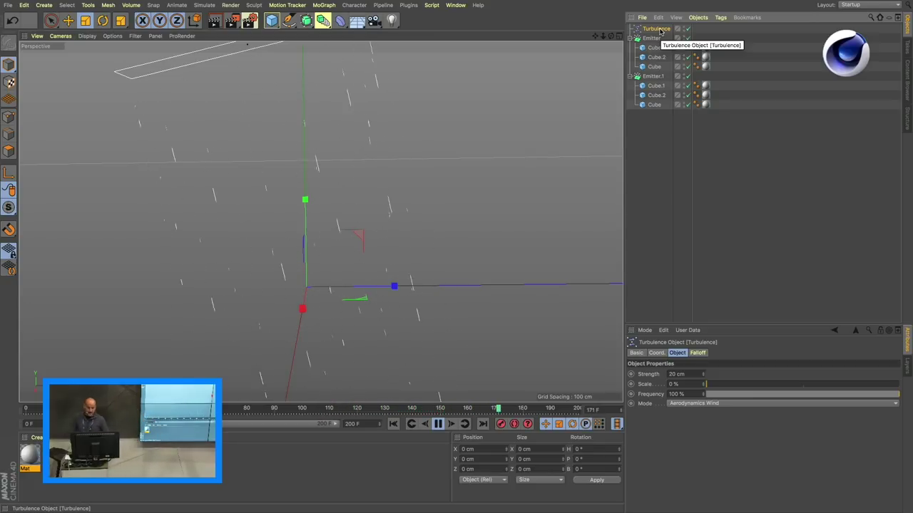
# Stop the rain playback, replay it from the first frame, then stop it again.
pyautogui.click(442, 426)
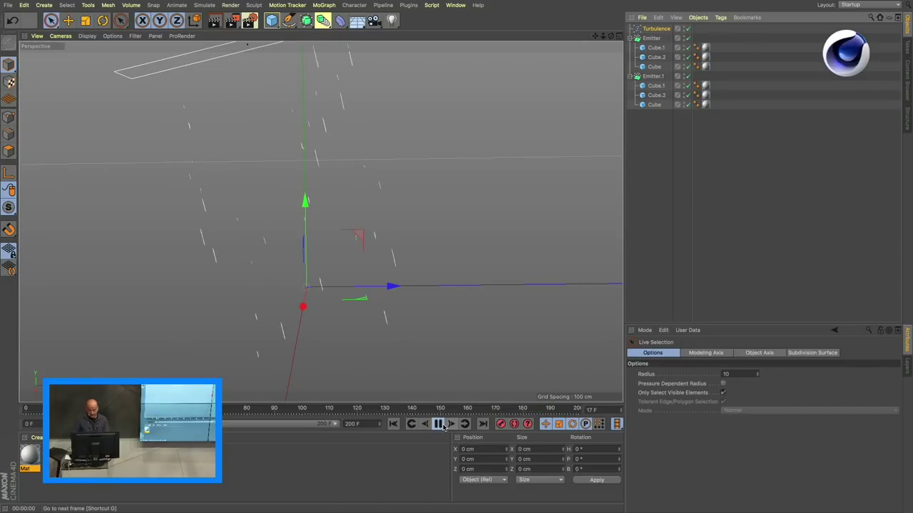
pyautogui.click(443, 426)
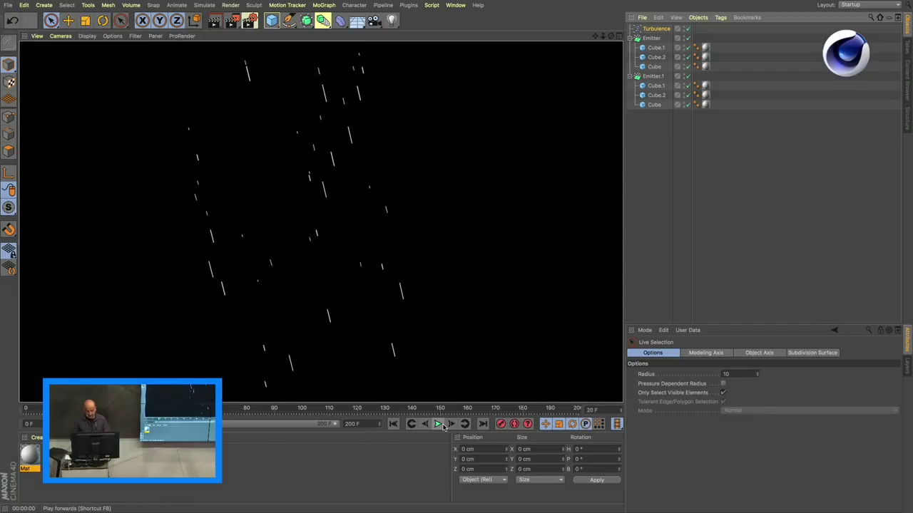
pyautogui.click(664, 254)
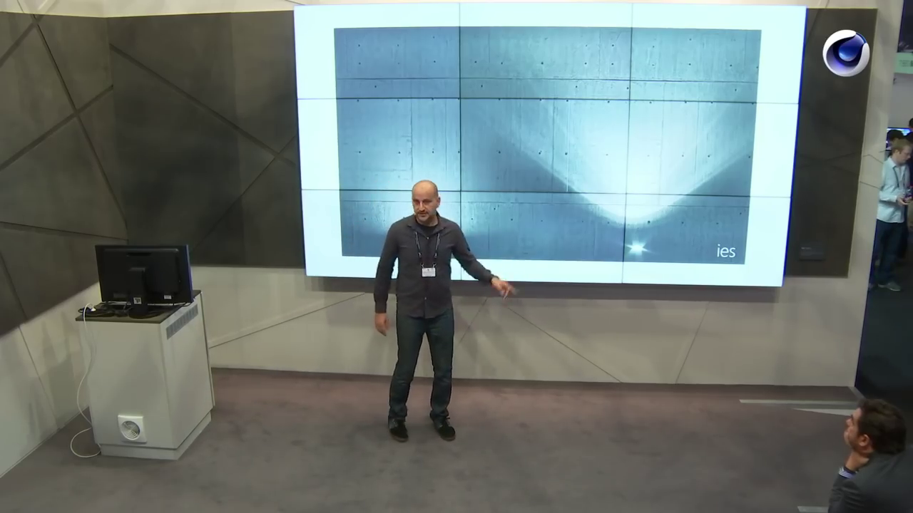
# Reveal the IES slide's second light spot and advance to the ERCO .IES ImageTexture slide.
pyautogui.press('Right')
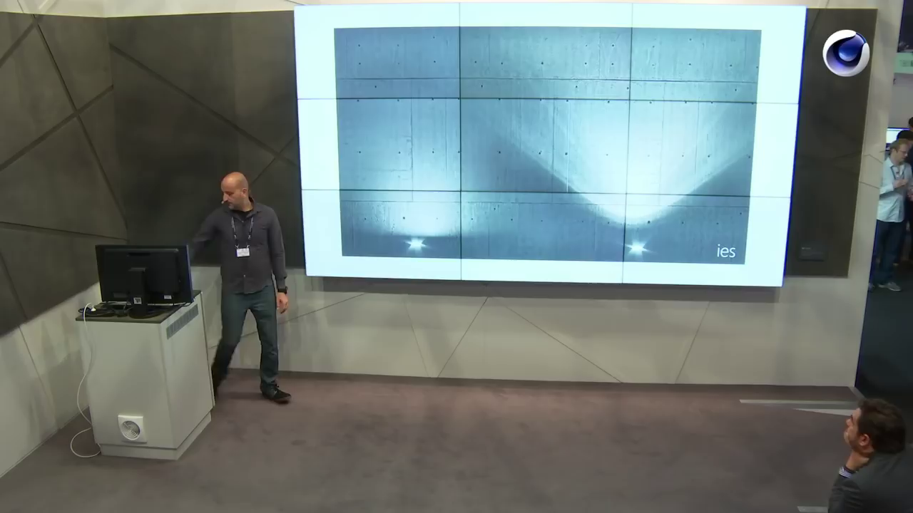
pyautogui.press('Right')
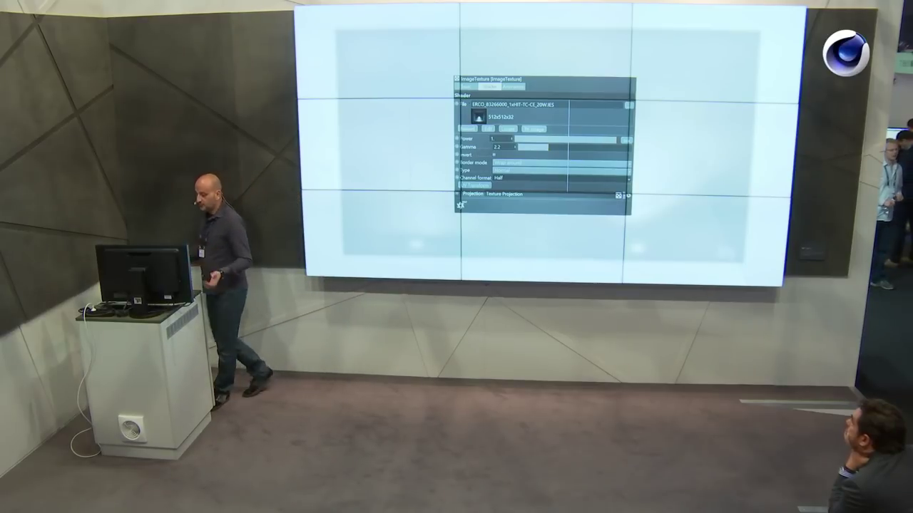
# Advance to the slide comparing Octane Volume settings with the security camera light renders.
pyautogui.press('Right')
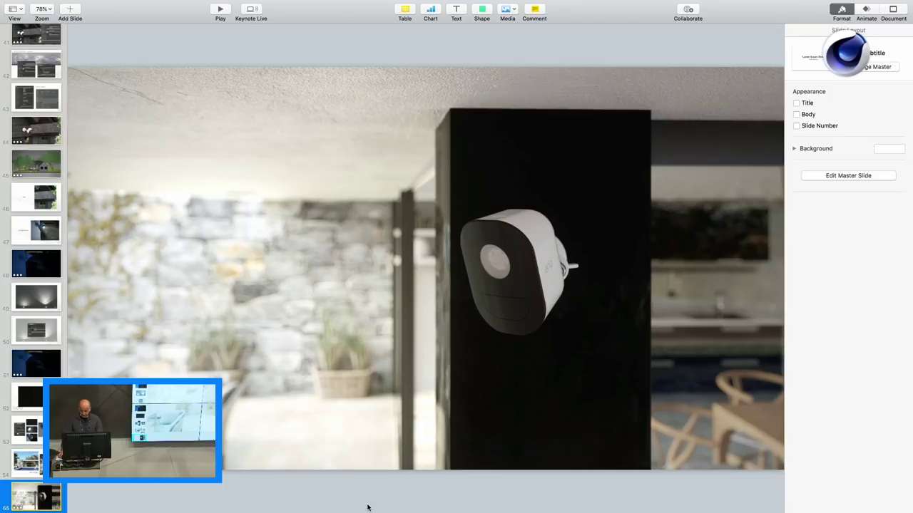
# Switch to Cinema 4D and open pool.c4d from the V menu's project list.
pyautogui.press('super+Tab')
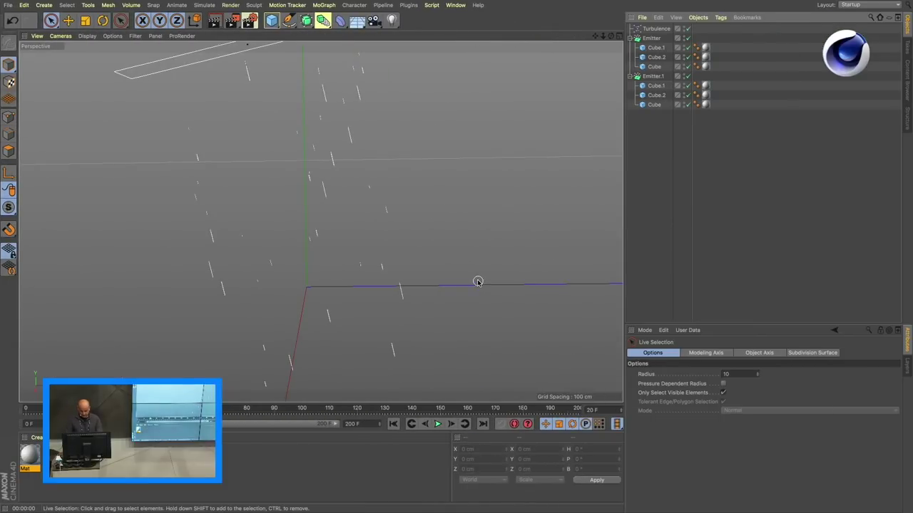
pyautogui.press('v')
pyautogui.moveTo(474, 300)
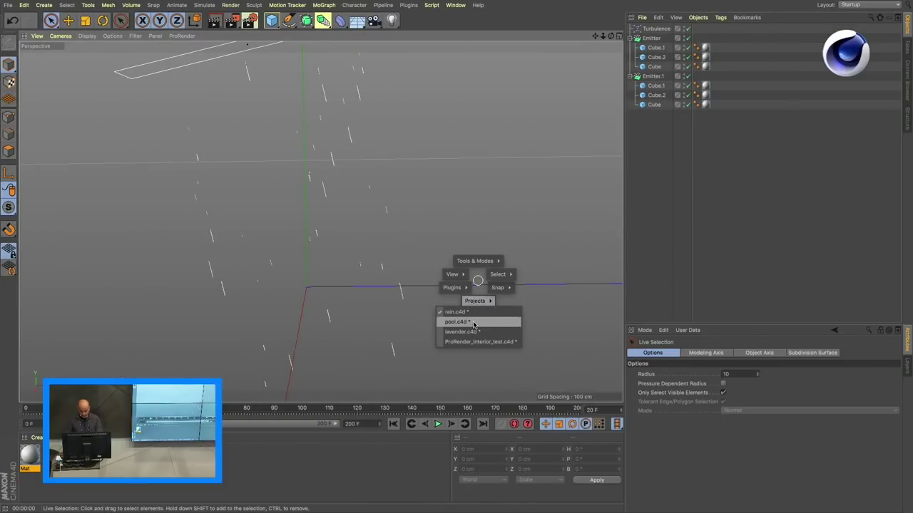
pyautogui.click(473, 326)
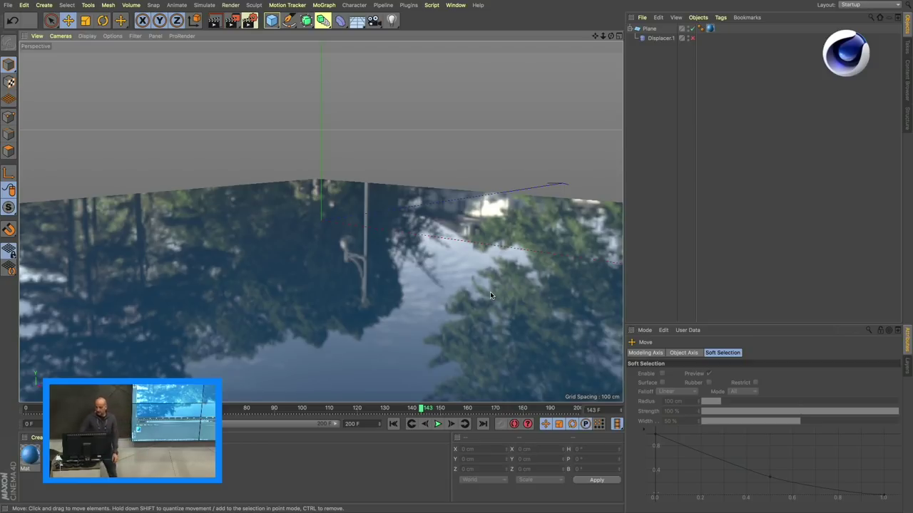
# Select Displacer.1 under the water Plane and enable it so the water ripples.
pyautogui.click(649, 28)
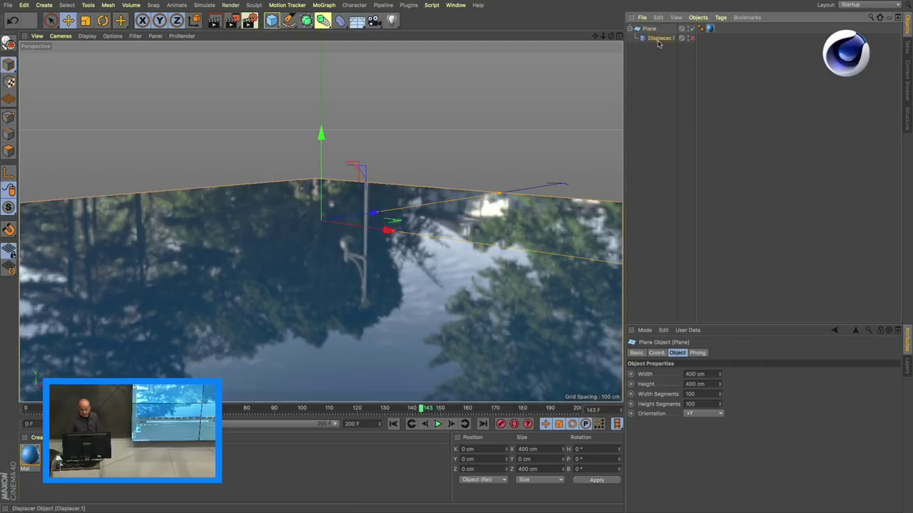
pyautogui.click(657, 39)
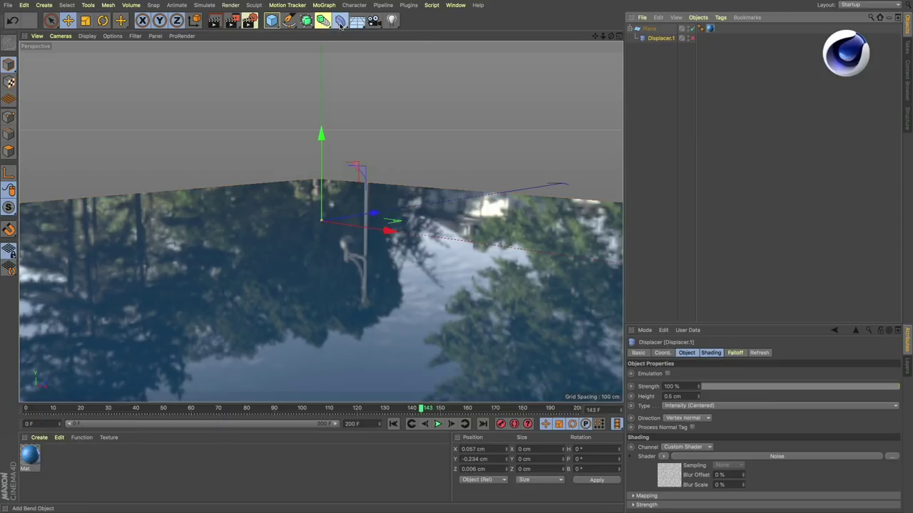
pyautogui.click(340, 20)
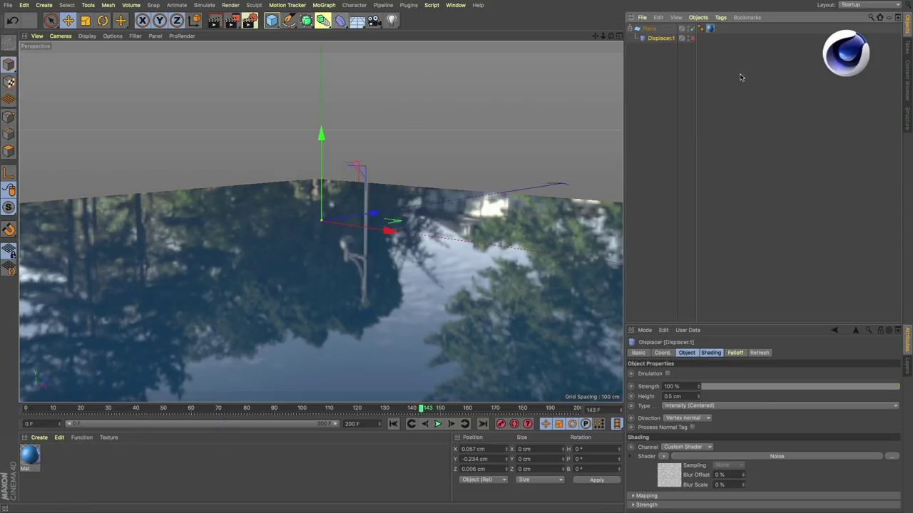
pyautogui.click(690, 39)
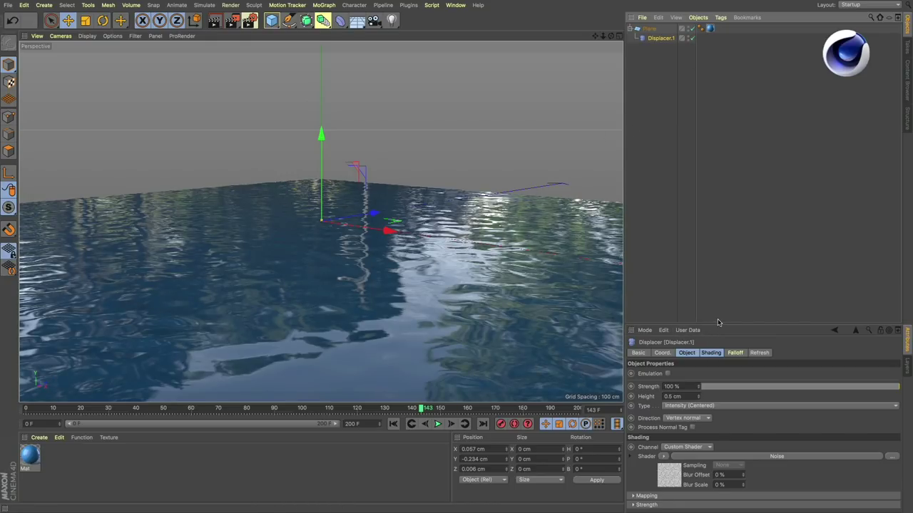
# Enlarge the Attribute Manager and show the Displacer's Noise shader settings.
pyautogui.moveTo(719, 323); pyautogui.dragTo(713, 230)
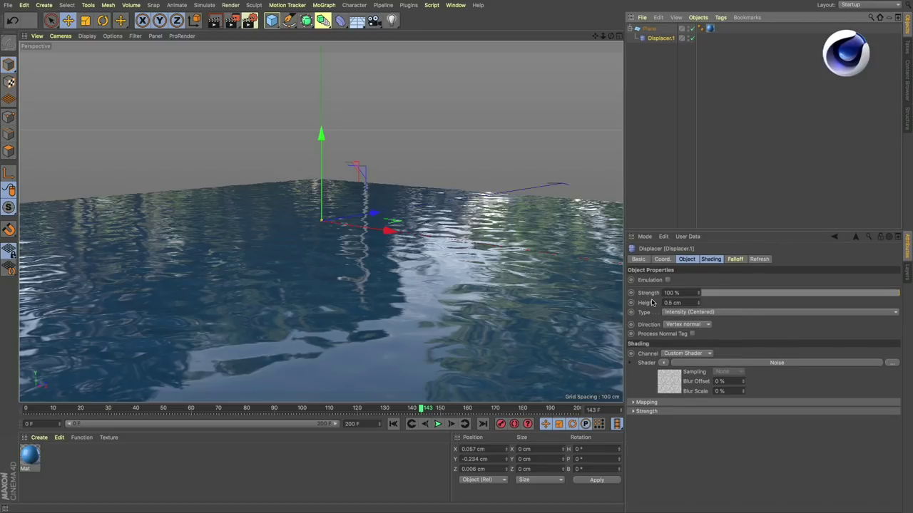
pyautogui.click(673, 376)
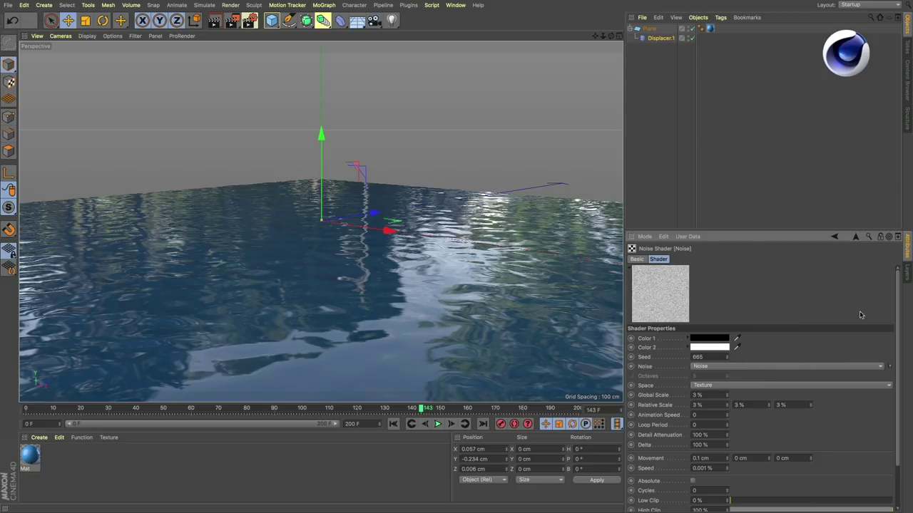
pyautogui.moveTo(898, 324); pyautogui.dragTo(900, 418)
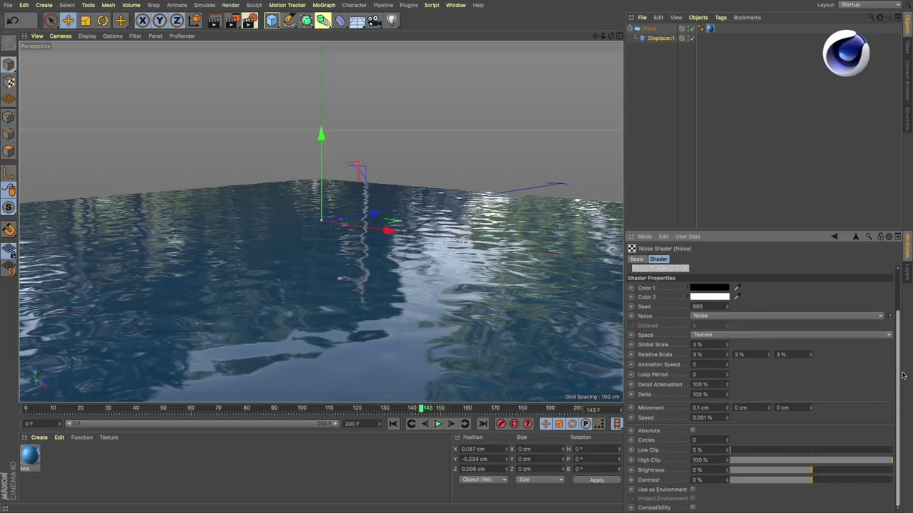
pyautogui.scroll(3, 900, 364)
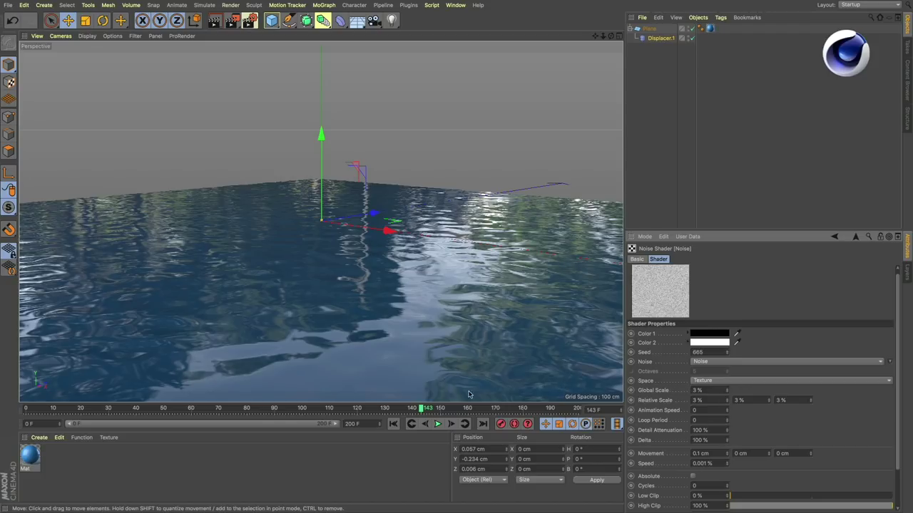
# Play the rippling water animation, then stop it.
pyautogui.click(437, 425)
pyautogui.click(678, 174)
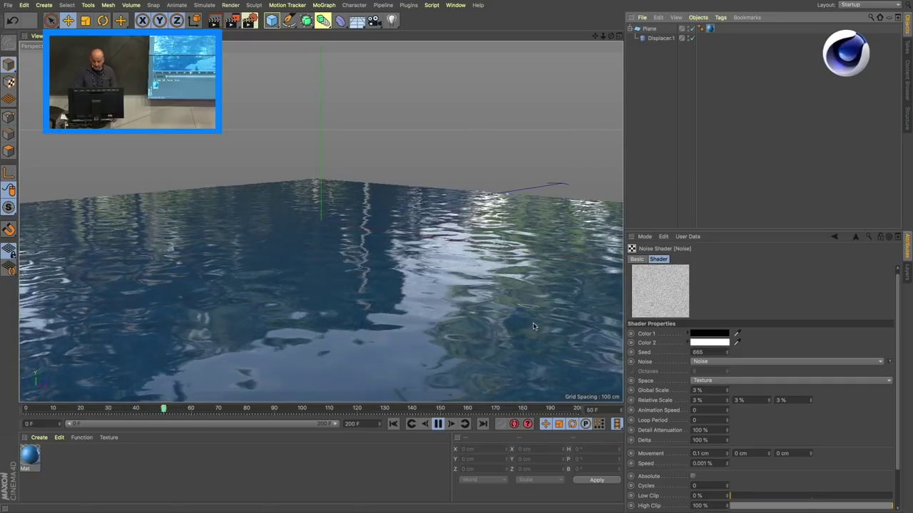
pyautogui.click(440, 423)
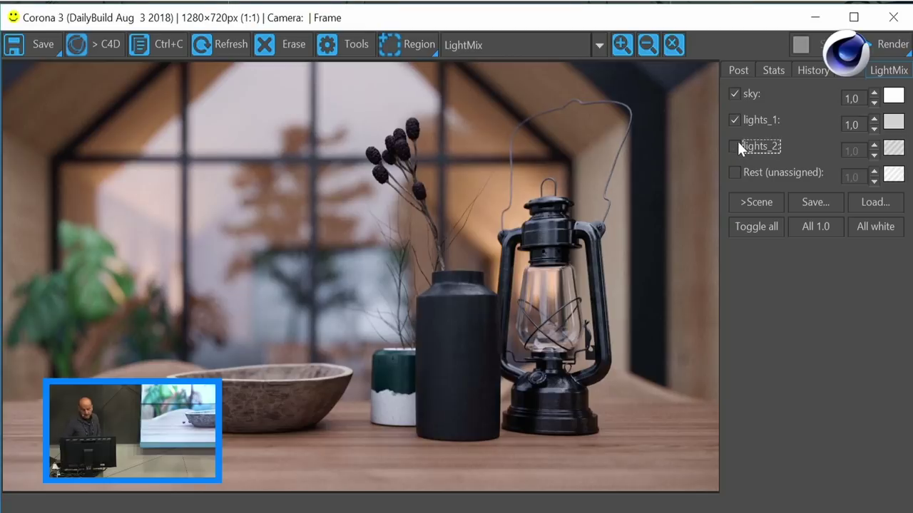
# Compare the lights_1 and lights_2 groups by toggling them, then switch the sky off.
pyautogui.click(744, 149)
pyautogui.click(736, 118)
pyautogui.click(737, 120)
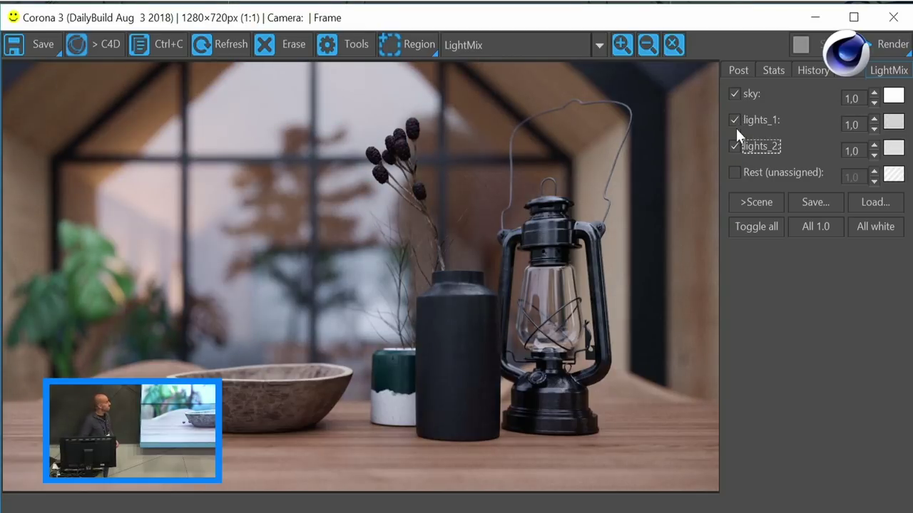
pyautogui.click(736, 146)
pyautogui.click(735, 94)
# Set the lights_1 intensity to 5.
pyautogui.click(865, 125)
pyautogui.write('5')
pyautogui.press('Tab')
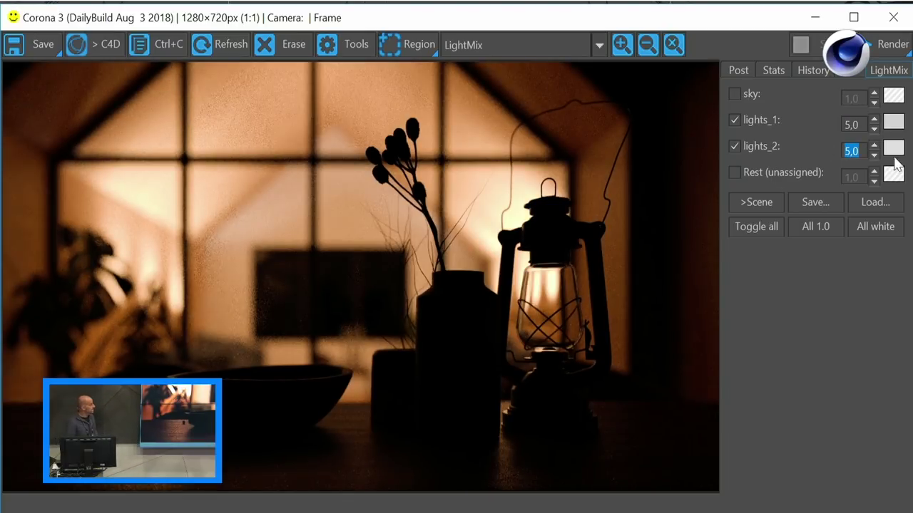
# Tint lights_2 blue with a colder temperature, then bring up lights_1's colour picker.
pyautogui.click(894, 150)
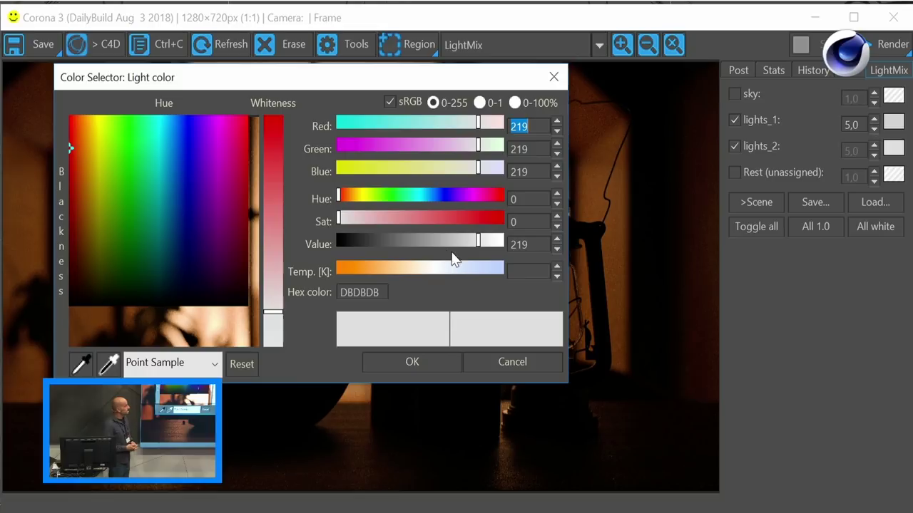
pyautogui.moveTo(467, 264); pyautogui.dragTo(498, 271)
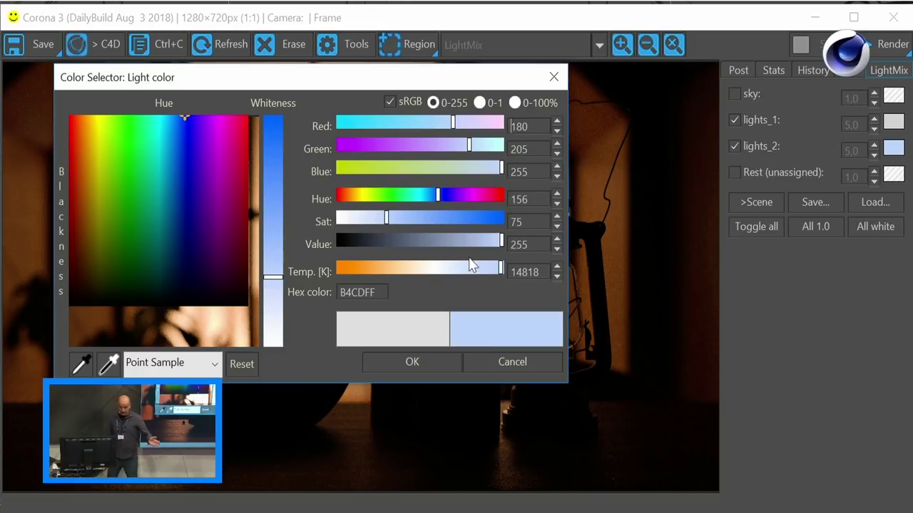
pyautogui.click(413, 363)
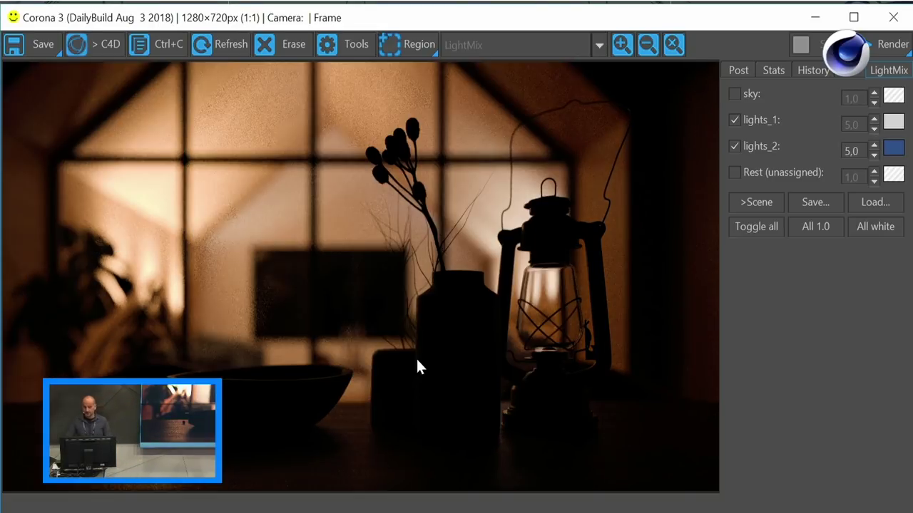
pyautogui.click(887, 122)
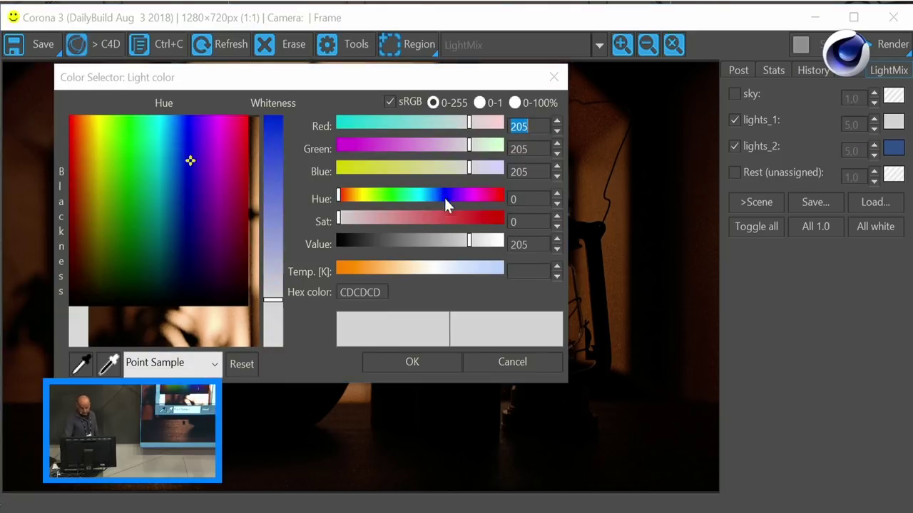